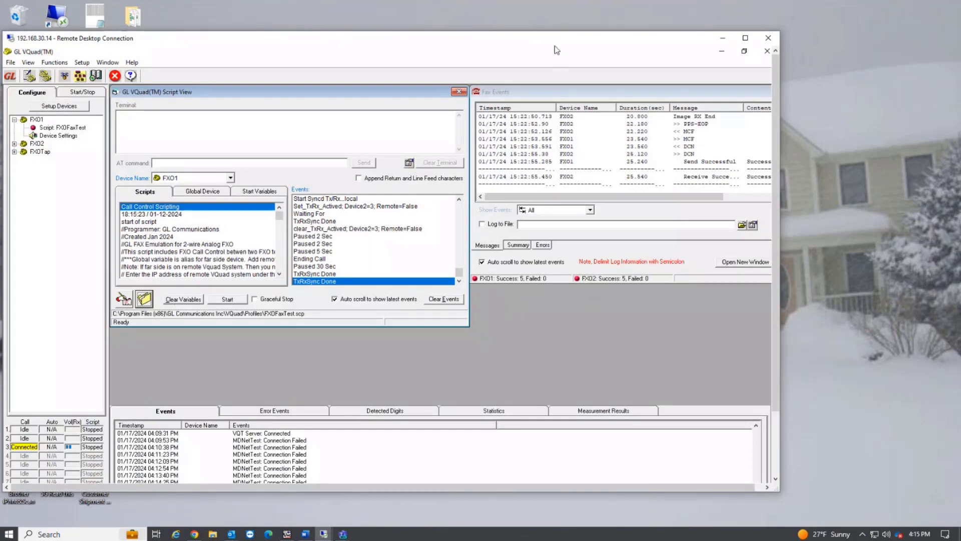
Step: Open the device configuration and look through the available choices for the number of devices
drag(557, 49, 626, 45)
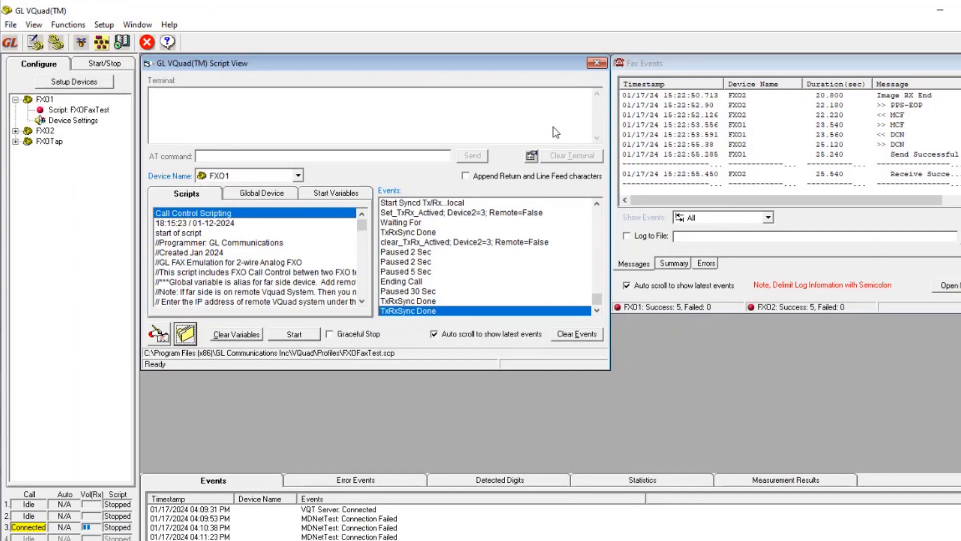
click(87, 86)
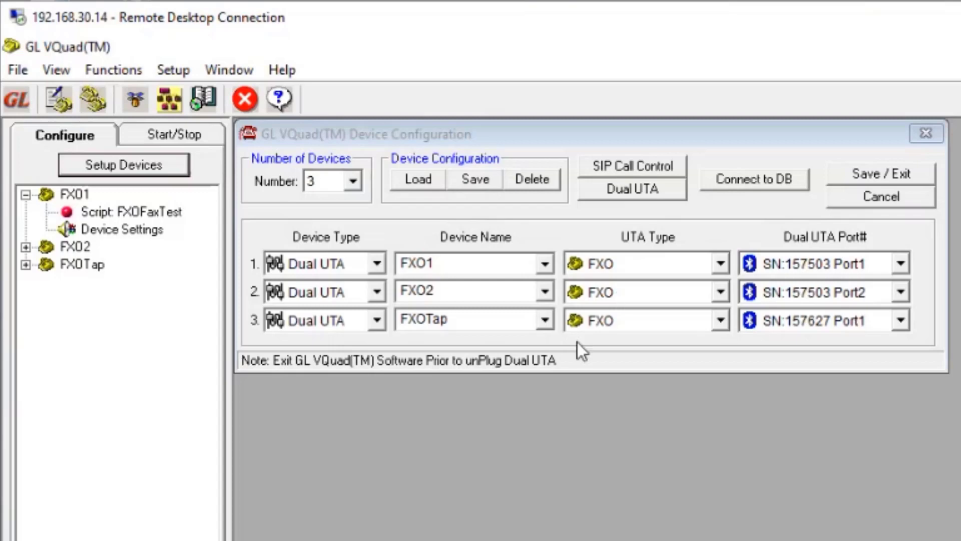
click(354, 181)
drag(356, 260, 351, 302)
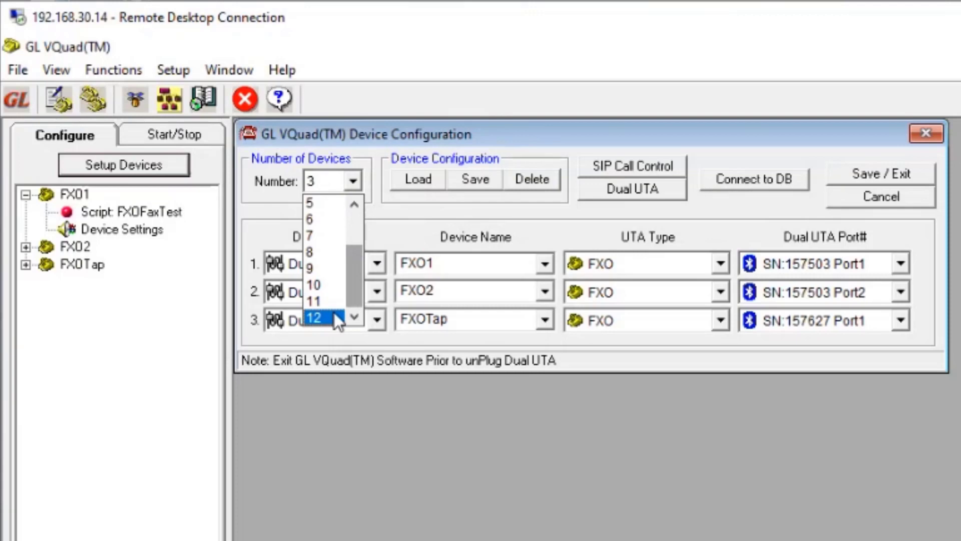
click(585, 221)
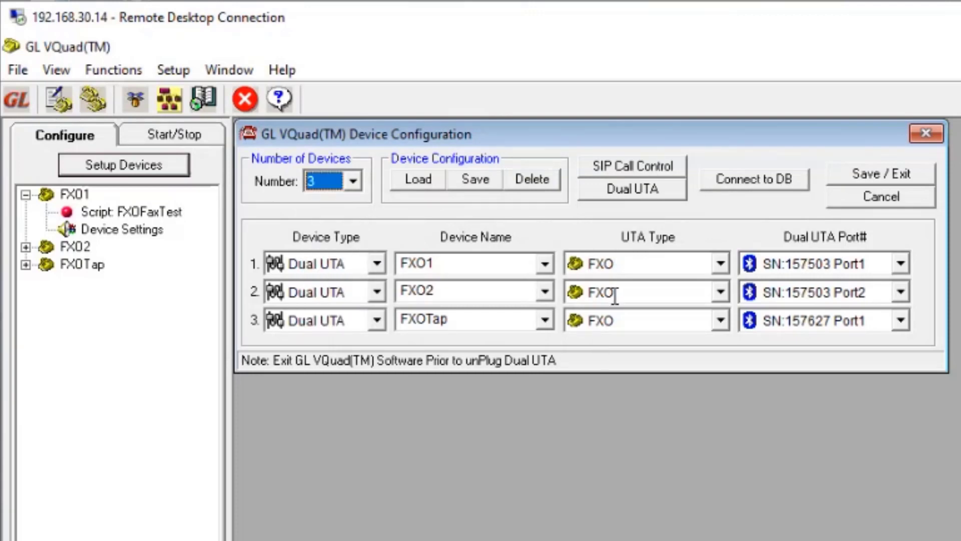
Step: Look through the UTA types available for device FXO1, then close the device configuration without changes
click(716, 265)
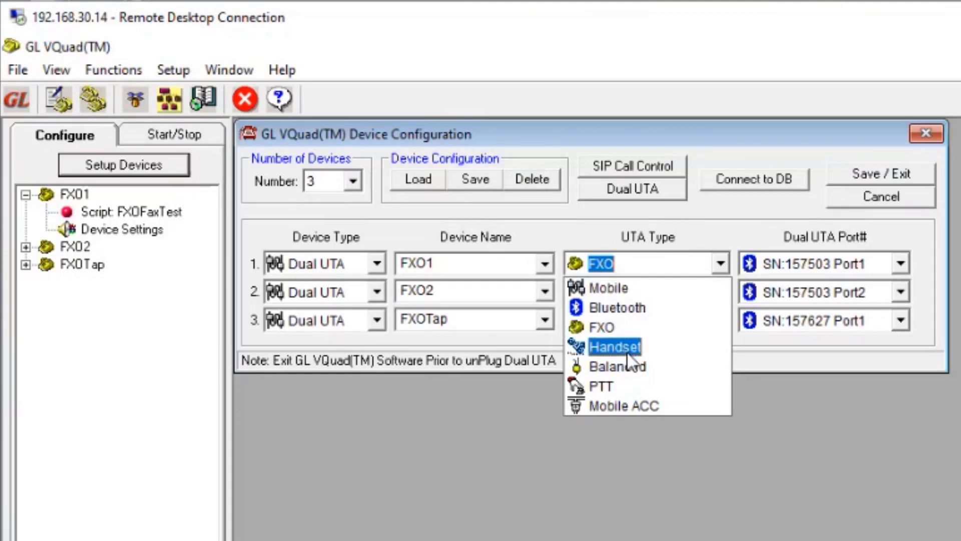
click(766, 226)
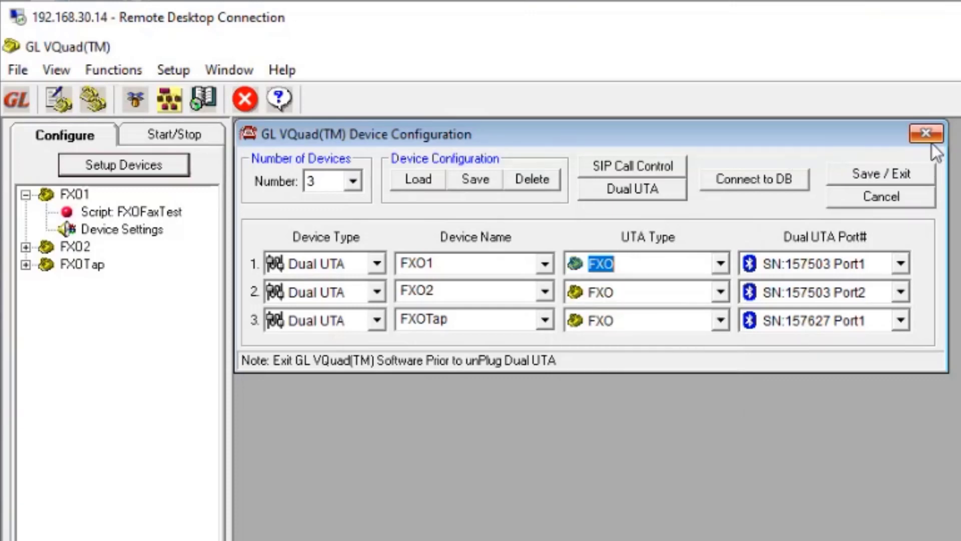
click(917, 131)
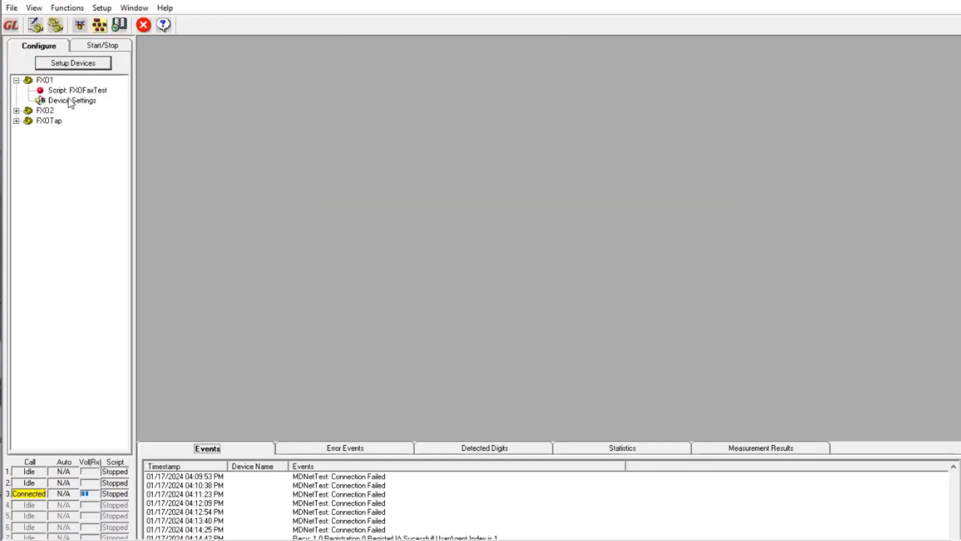
Step: Open the Script View for FXO1's FXOFaxTest script and display the Fax Events window
double_click(76, 92)
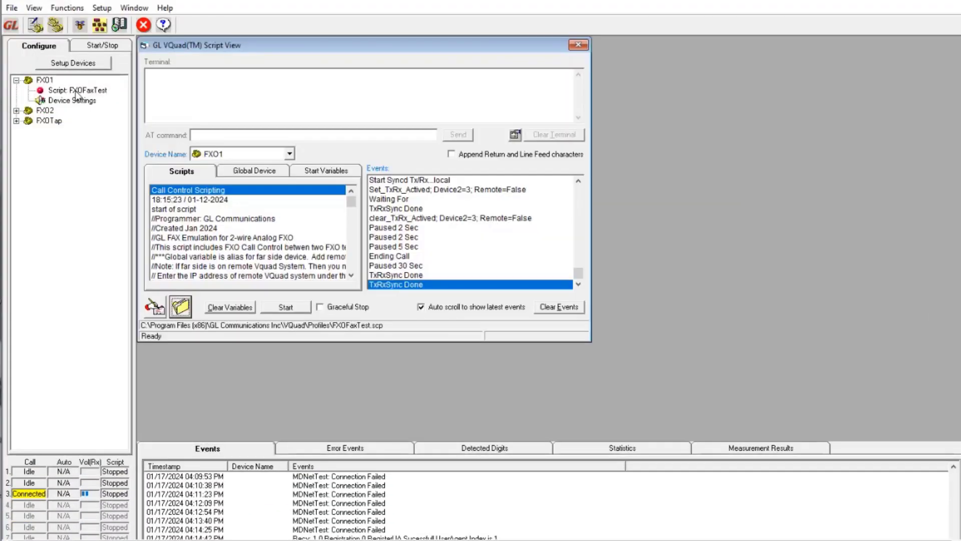
click(34, 8)
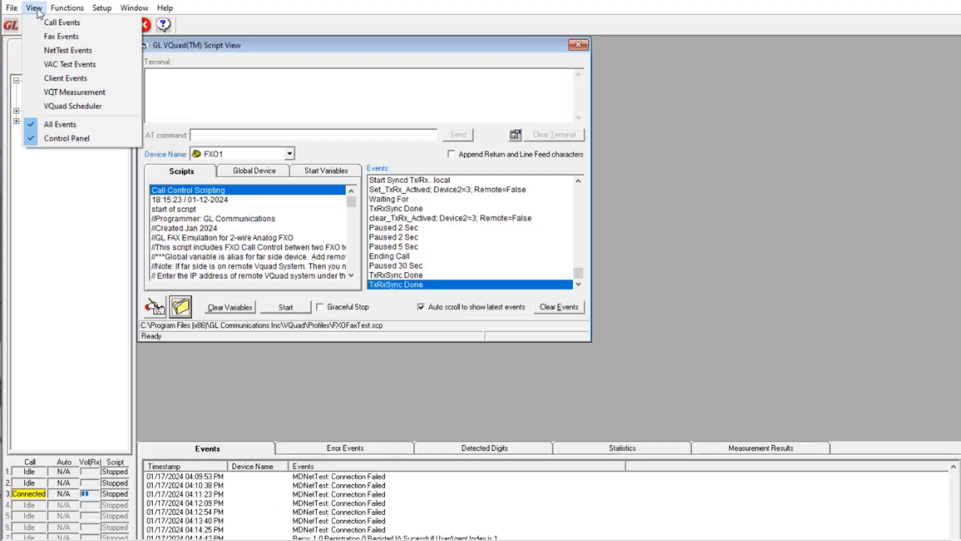
click(44, 37)
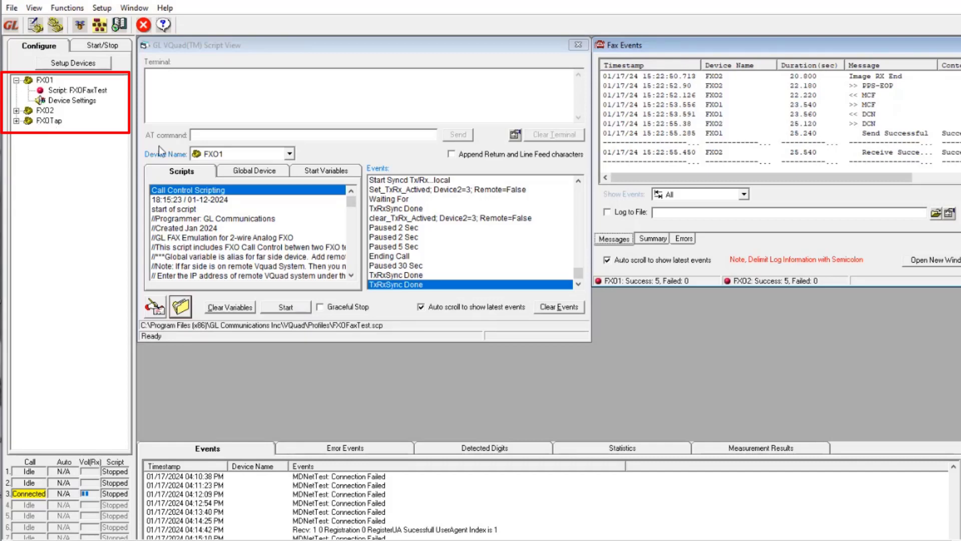
Step: Switch the Script View to device FXOTap and read through its loaded script
click(289, 154)
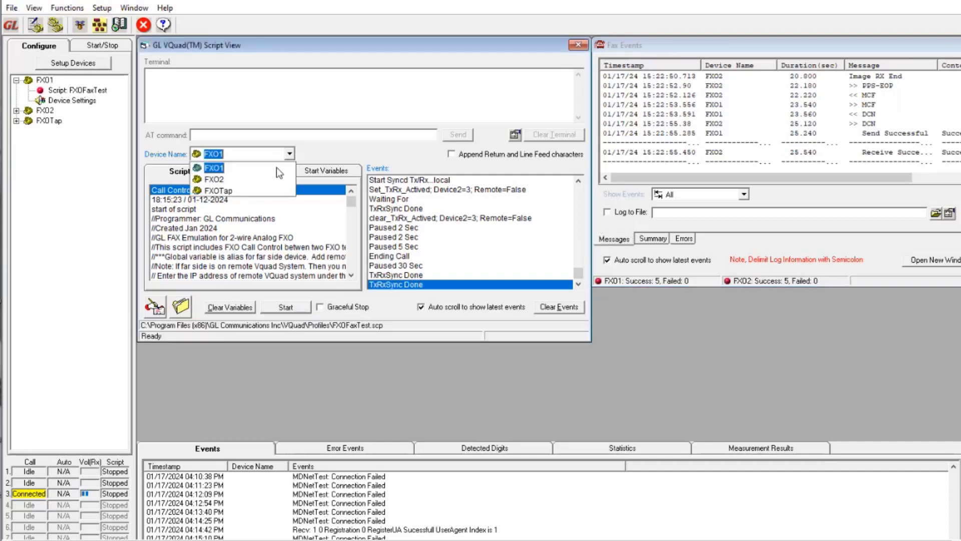
click(254, 191)
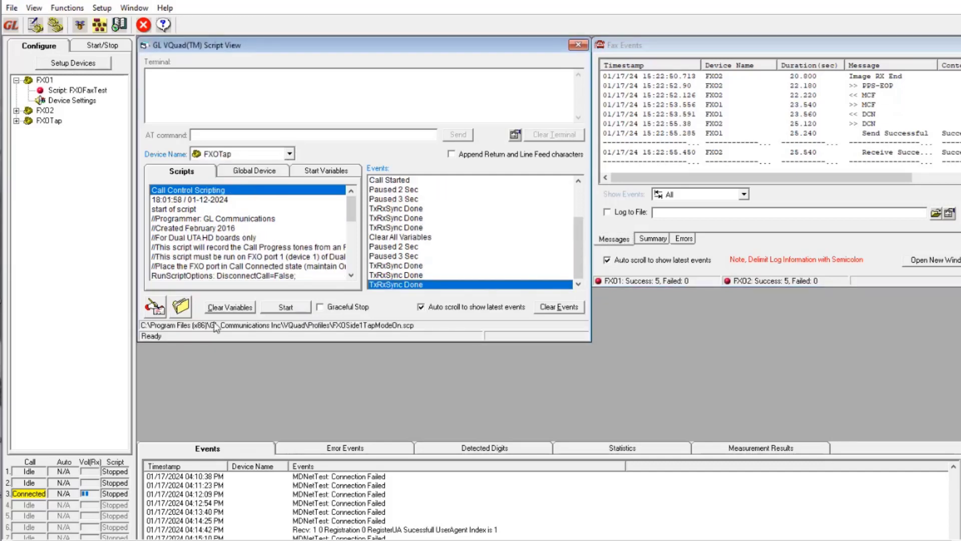
scroll(257, 225, down, 1)
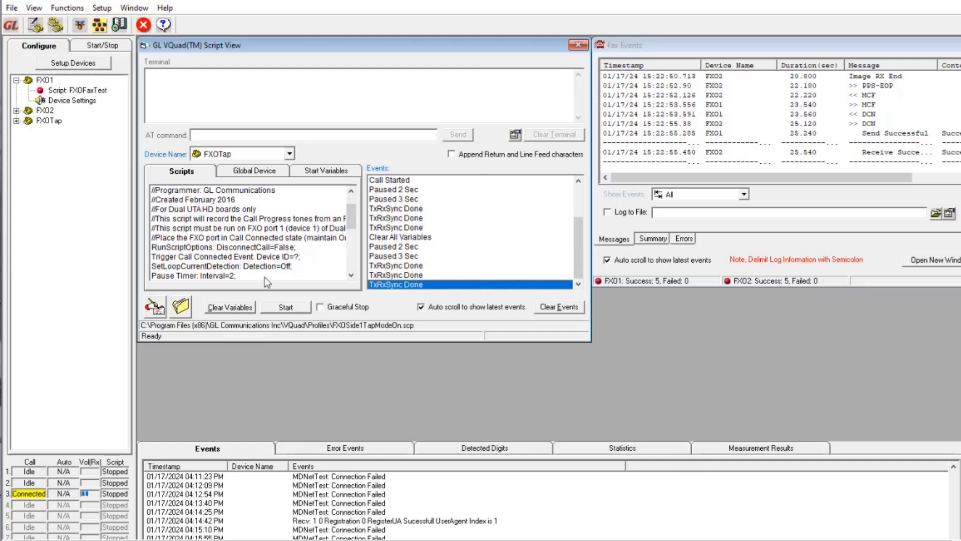
scroll(273, 261, up, 1)
Step: Switch the Script View back to device FXO1 and open its script in the Script Editor
click(290, 154)
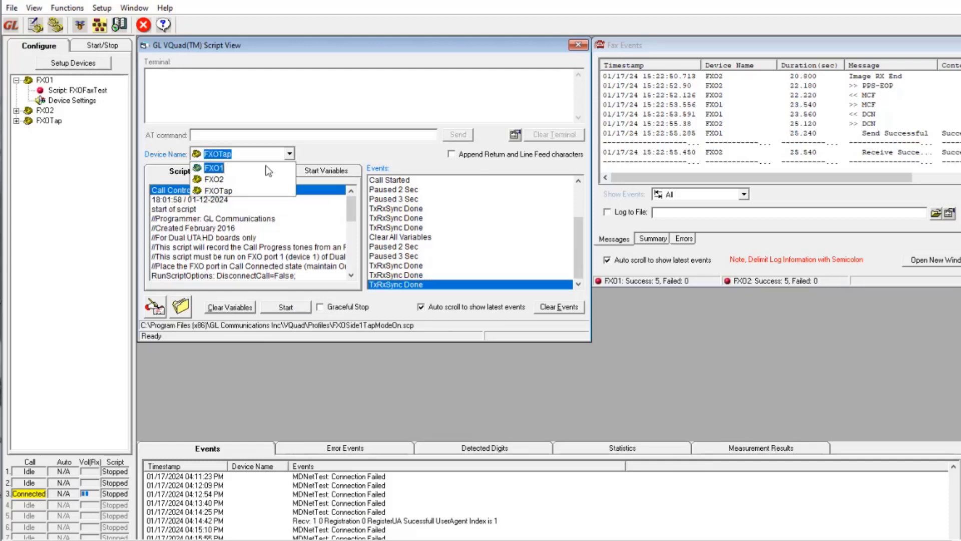
click(266, 166)
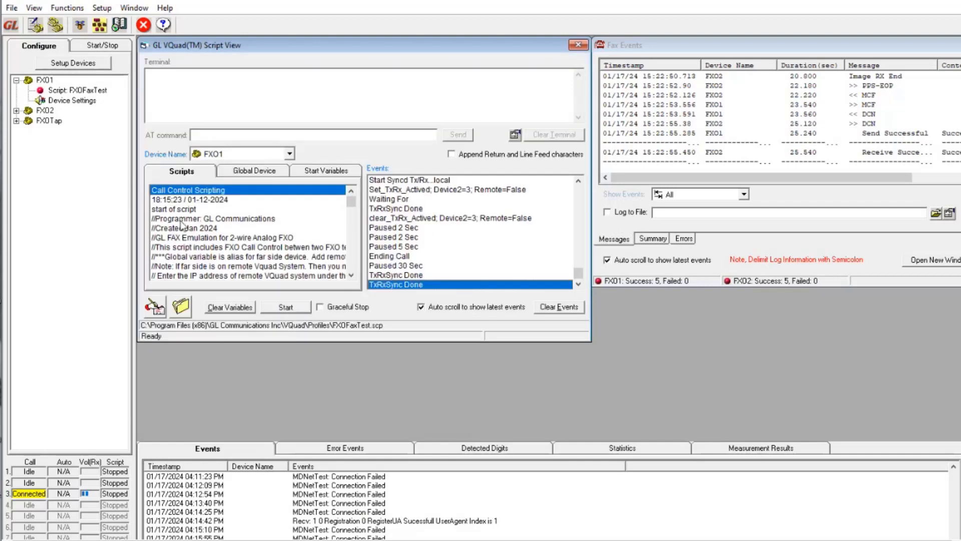
double_click(241, 239)
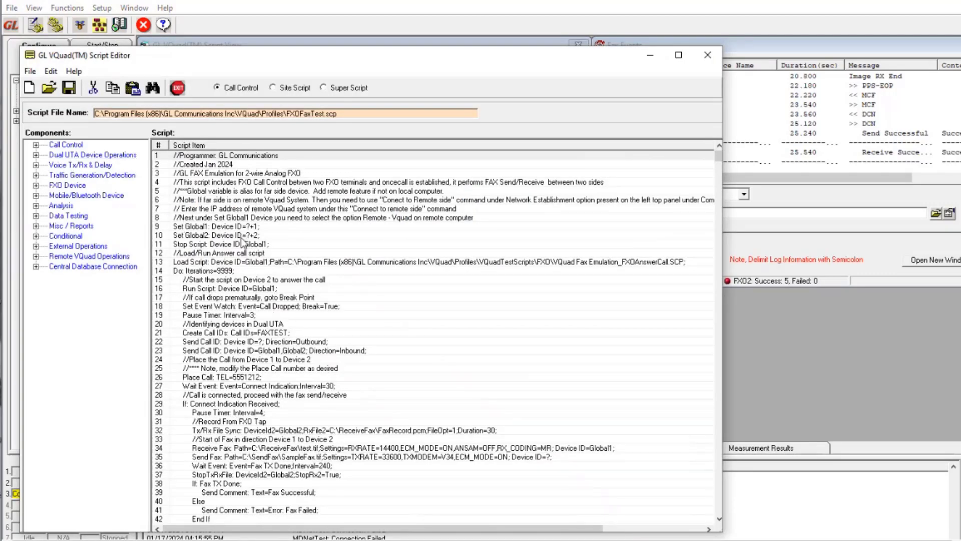
Step: Inspect the settings of the Pause Timer command on line 19 and leave them without applying changes
click(213, 315)
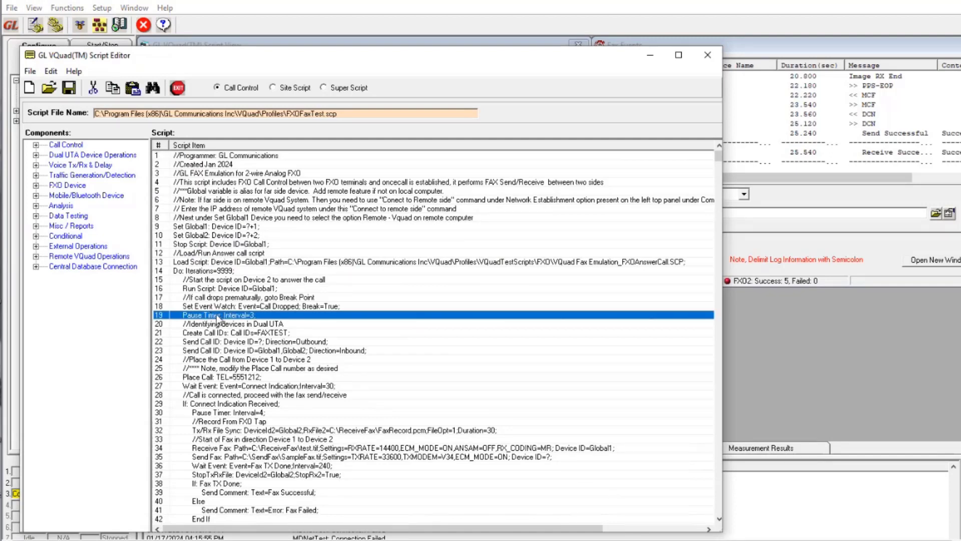
double_click(217, 318)
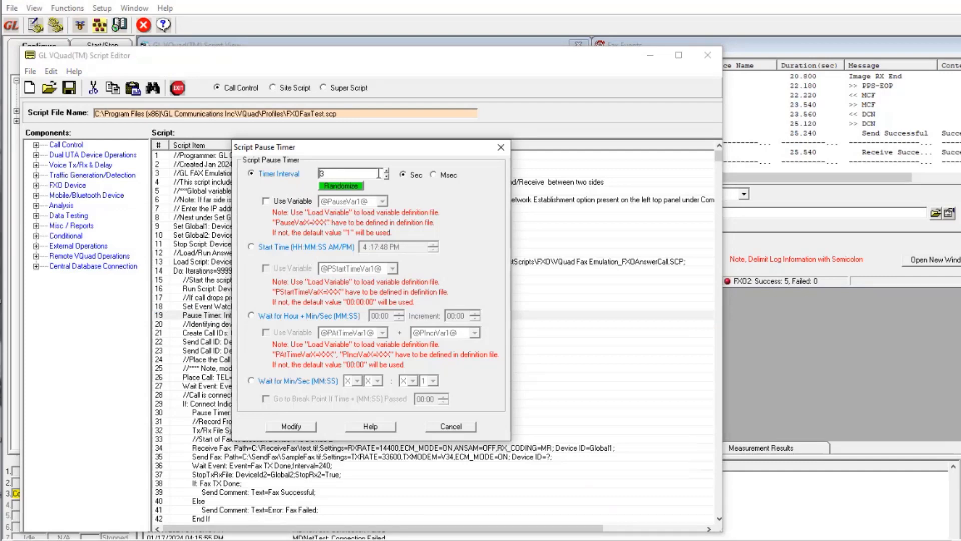
click(387, 172)
click(452, 427)
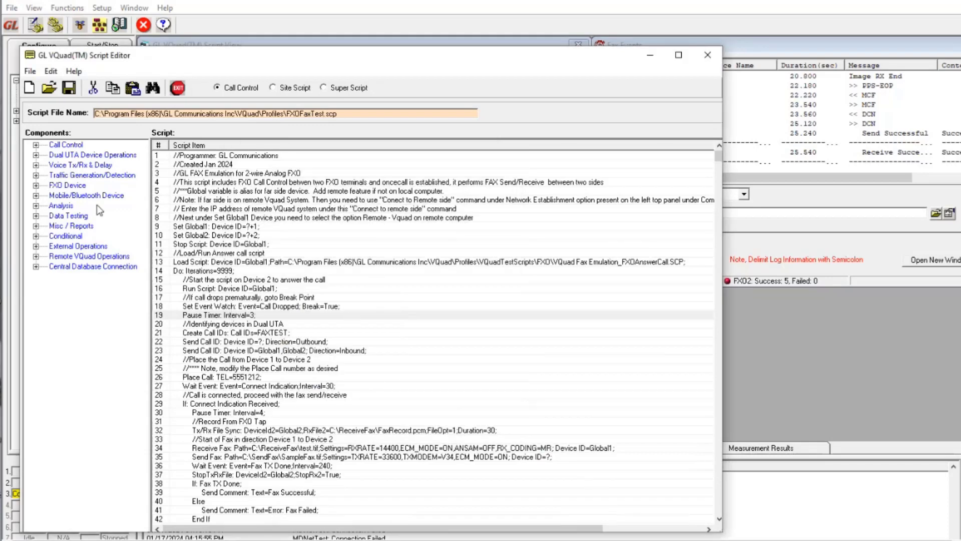
Step: Examine the script commands under Call Control, Dual UTA Device Operations and Voice Tx/Rx & Delay, then collapse these categories
click(36, 145)
click(35, 256)
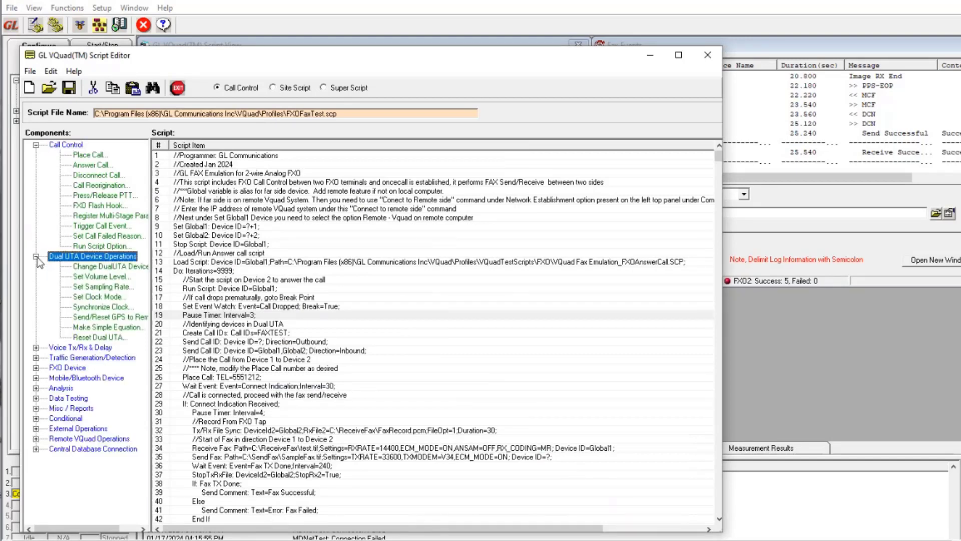
click(36, 347)
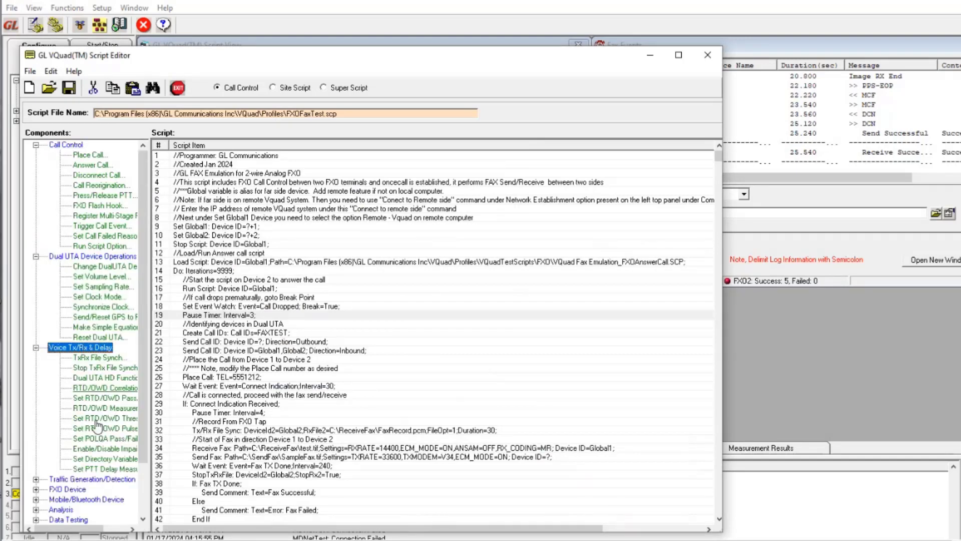
scroll(98, 425, down, 2)
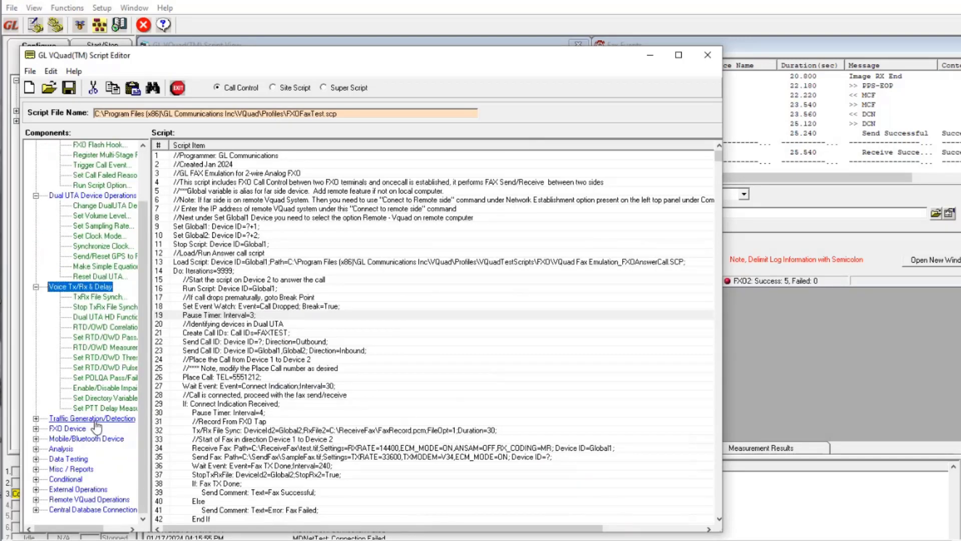
scroll(97, 426, up, 2)
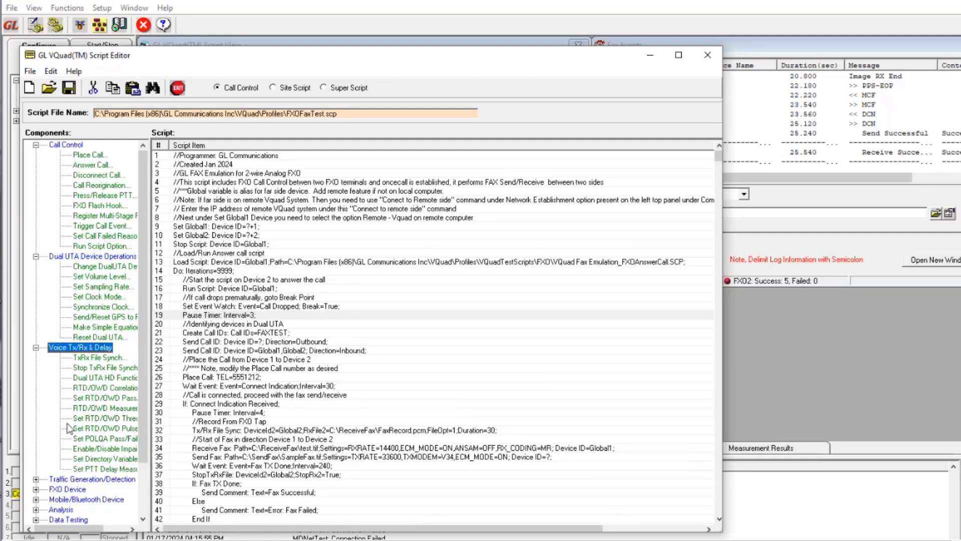
click(36, 257)
click(35, 145)
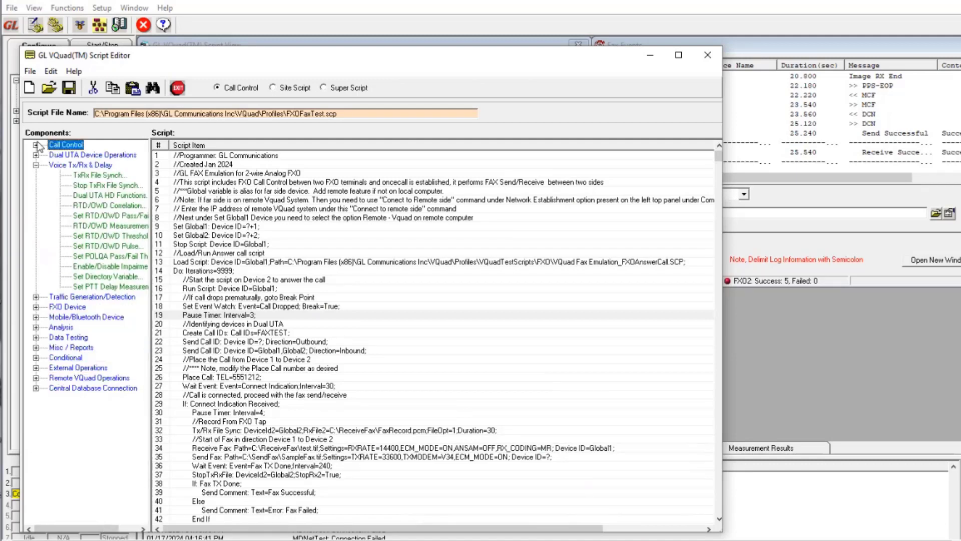
click(36, 165)
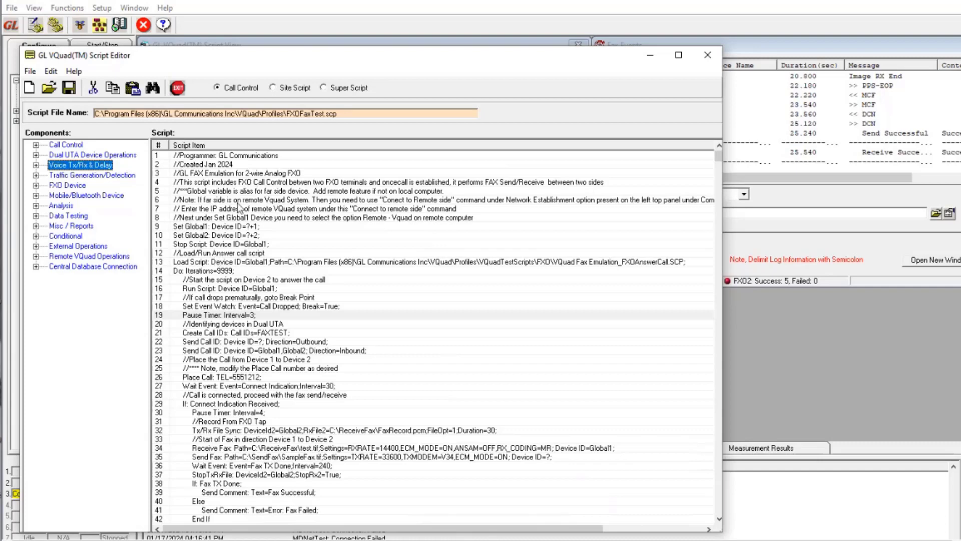
Step: Review the Do loop and Load Script lines, then inspect the Place Call settings on line 26 without changing them
click(220, 271)
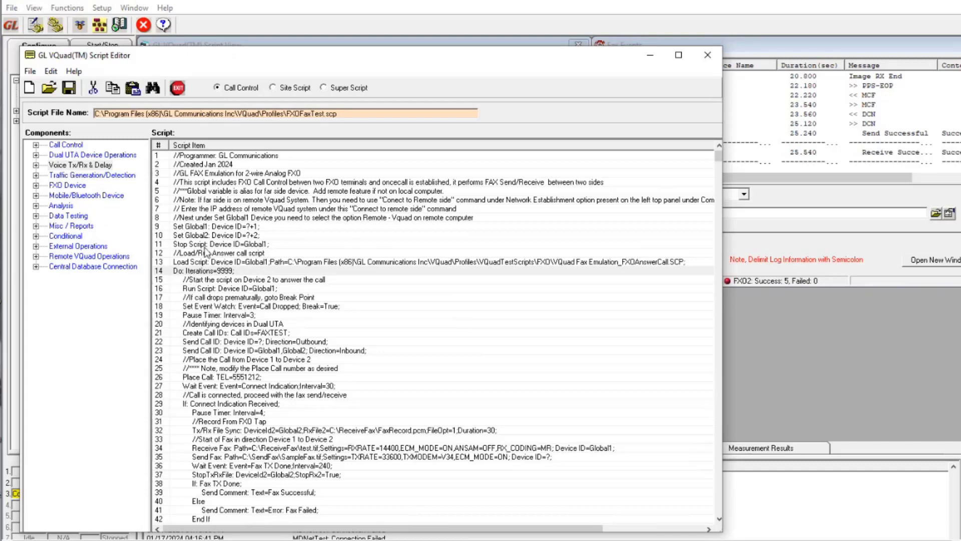
click(205, 263)
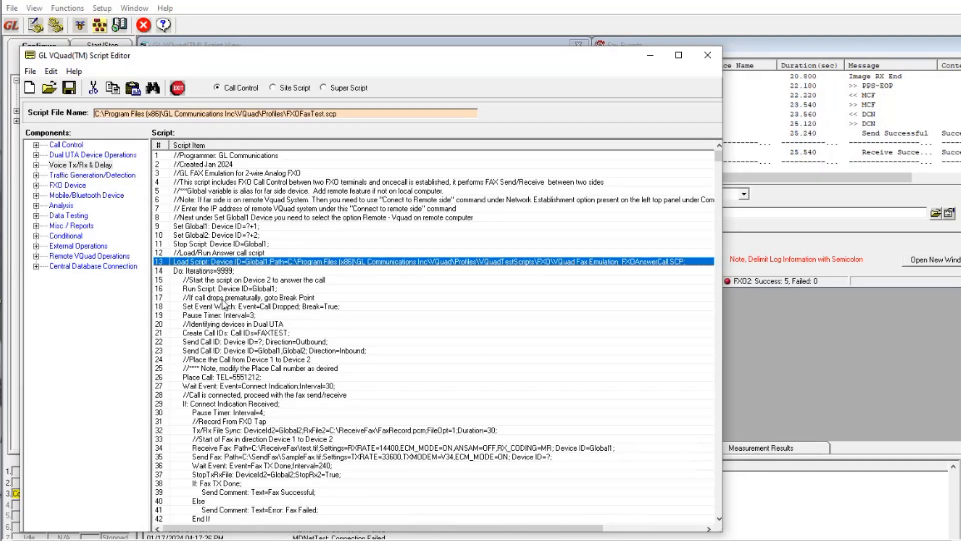
click(203, 378)
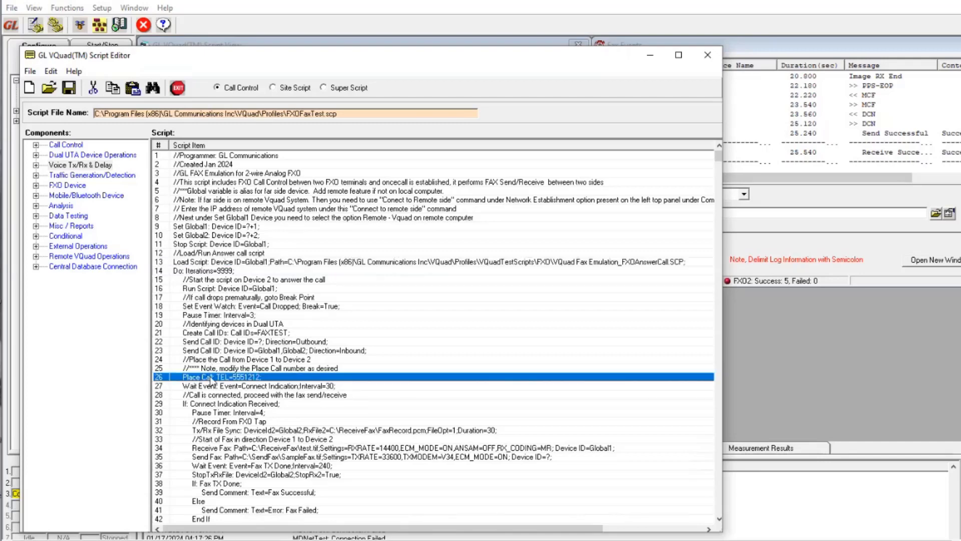
double_click(210, 378)
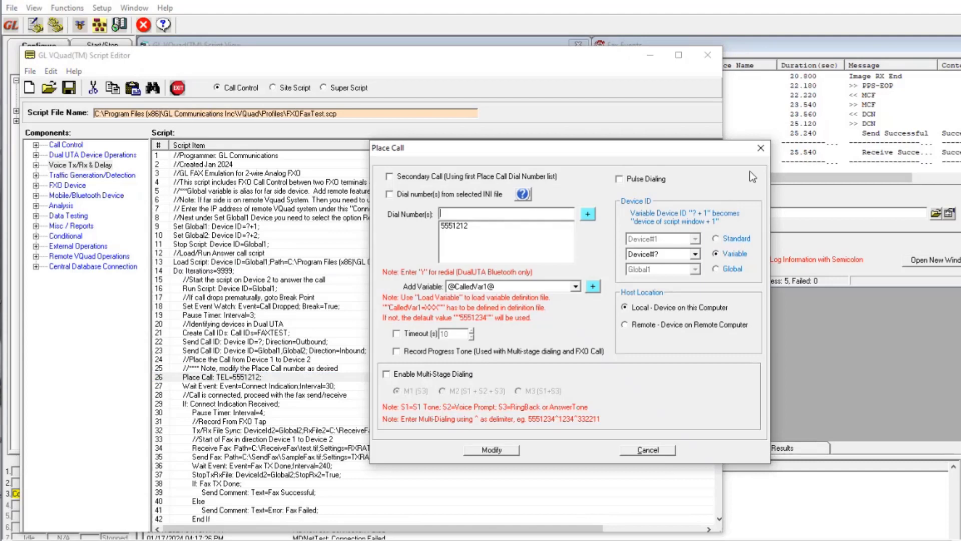
click(761, 147)
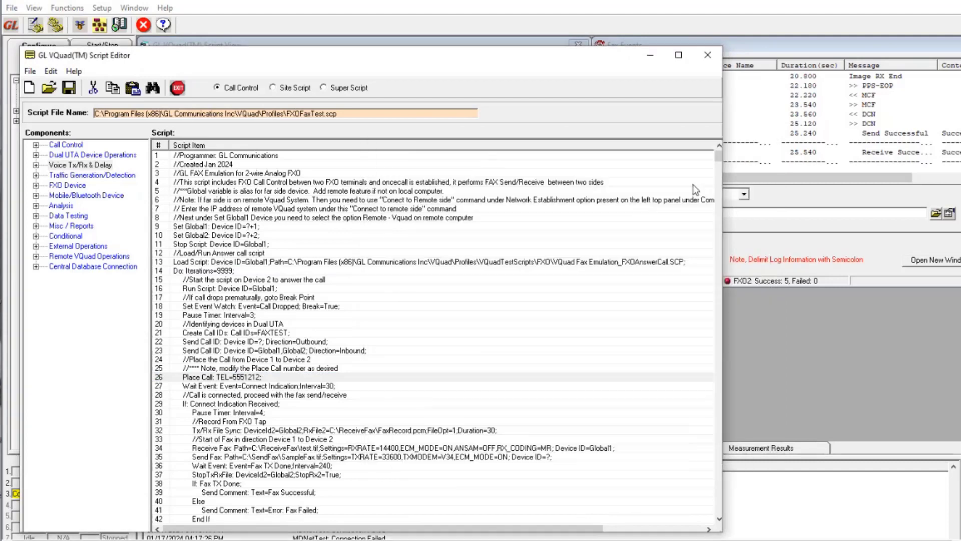
Step: Inspect the Wait Event command on line 27 and its available event types, then cancel without modifying it
click(235, 389)
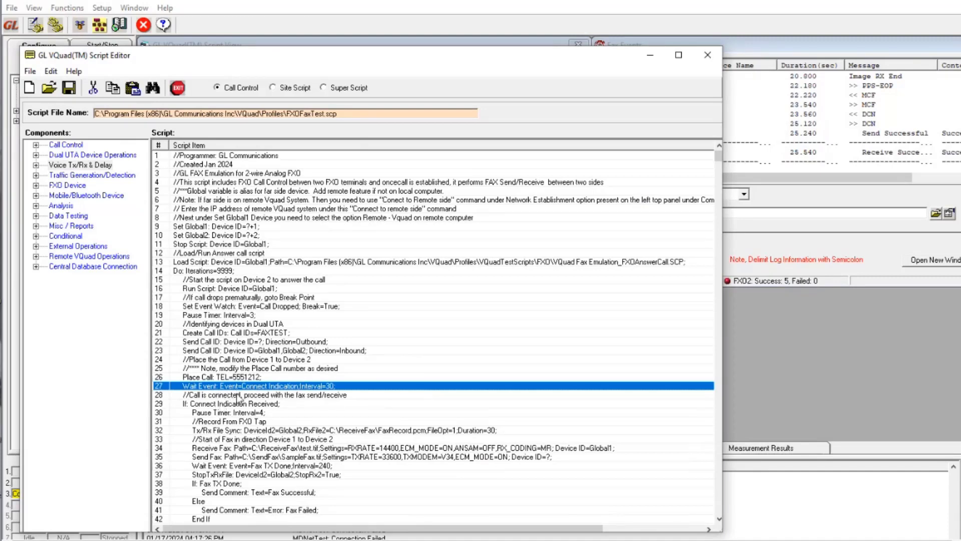
double_click(233, 387)
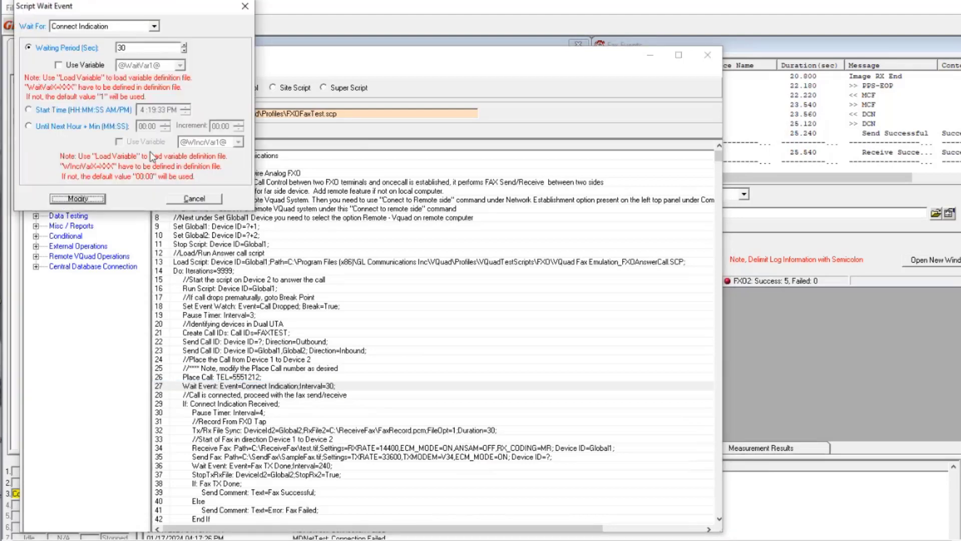
click(155, 26)
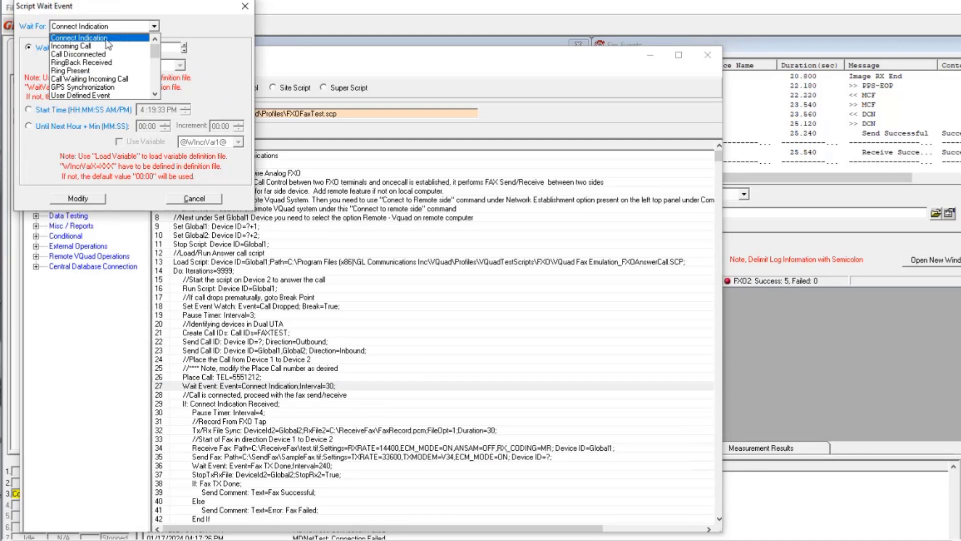
click(80, 38)
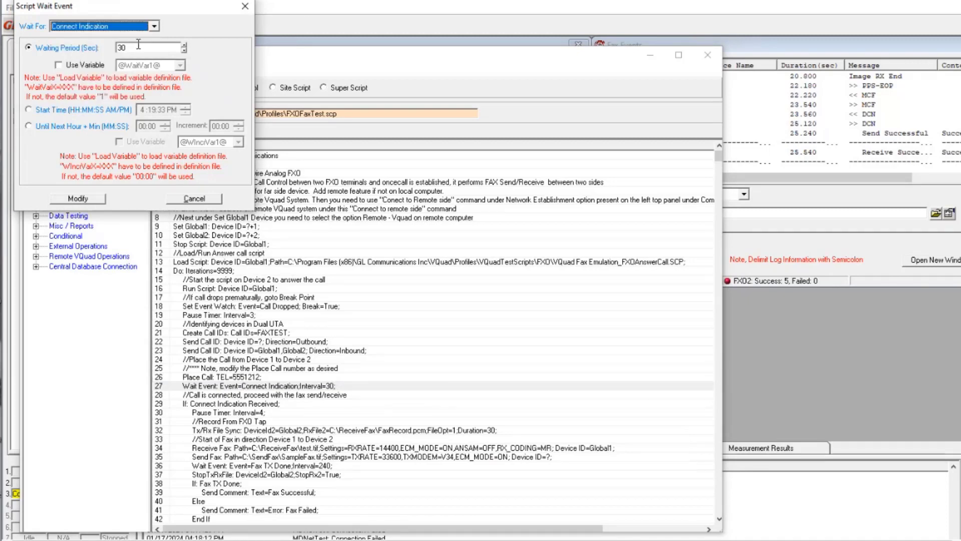
click(190, 199)
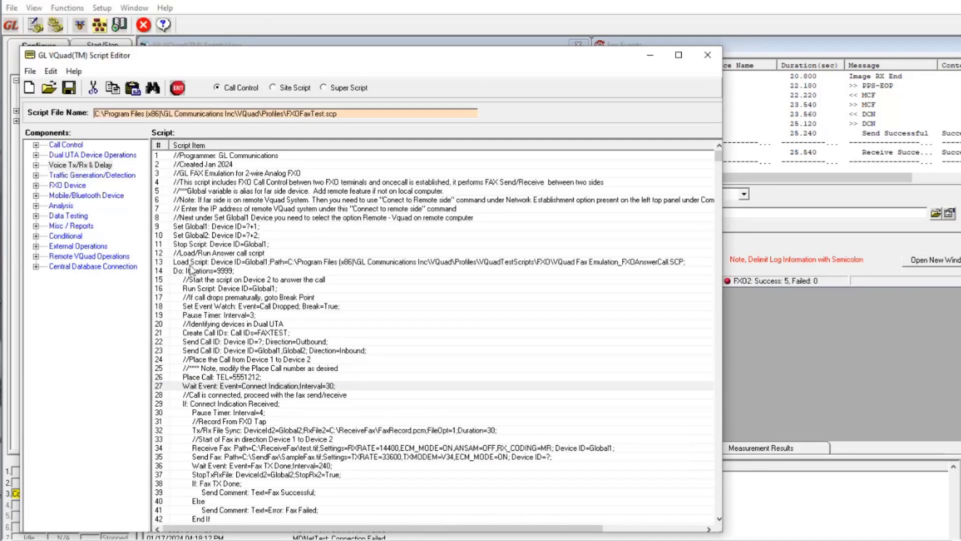
Step: Review the If: Connect Indication Received condition on line 29 and the fax commands nested under it
click(195, 405)
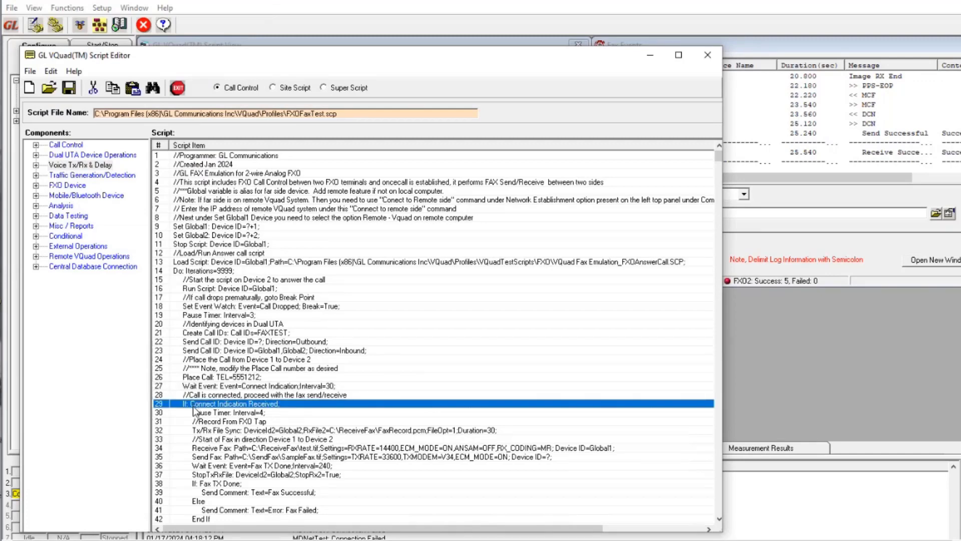
scroll(242, 447, down, 7)
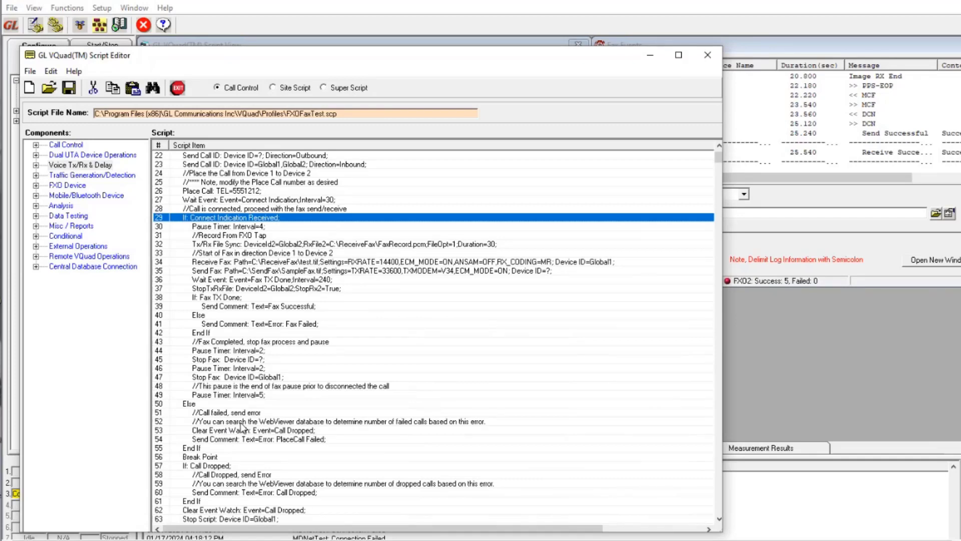
scroll(266, 398, up, 4)
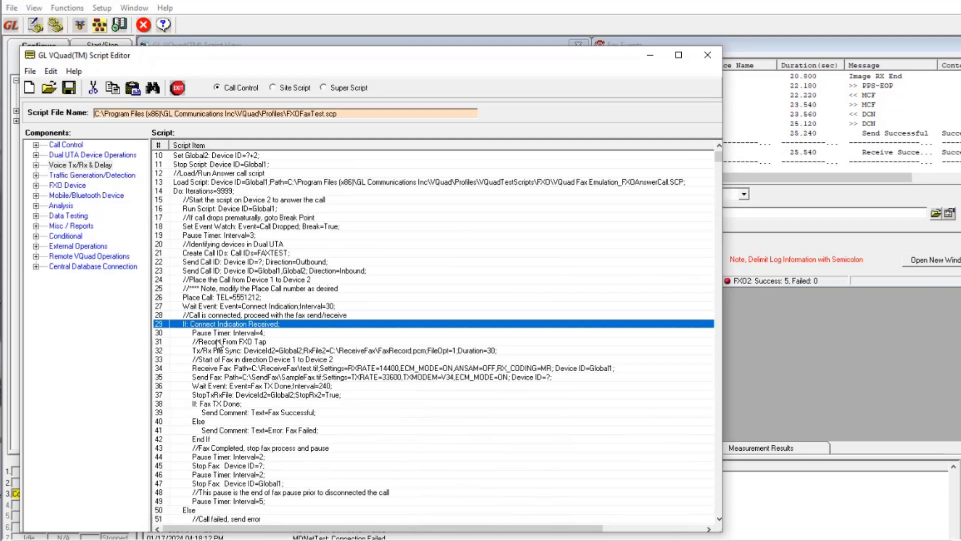
scroll(218, 338, down, 2)
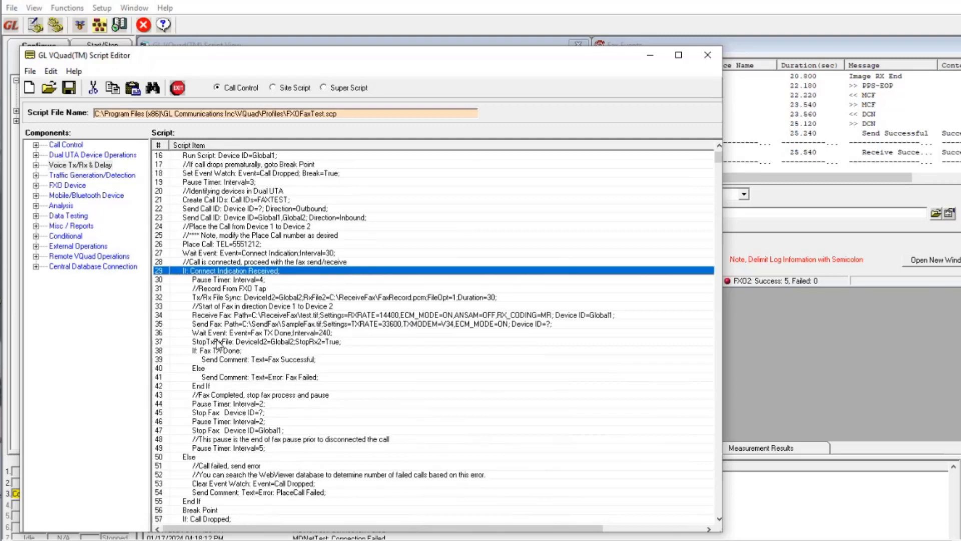
Step: Inspect the Tx/Rx File Sync settings on line 32, including its Rx File2 recording path, and leave them without modifying anything
click(215, 298)
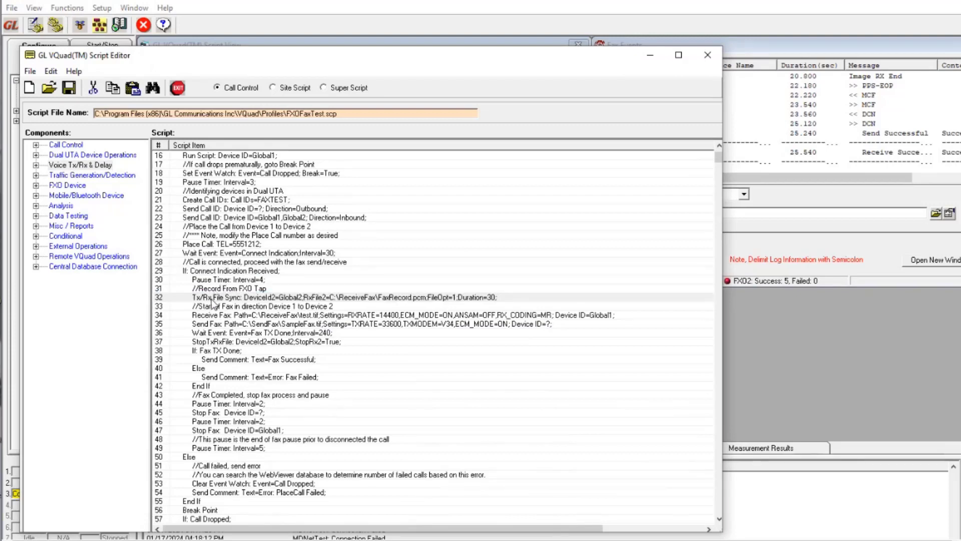
double_click(212, 298)
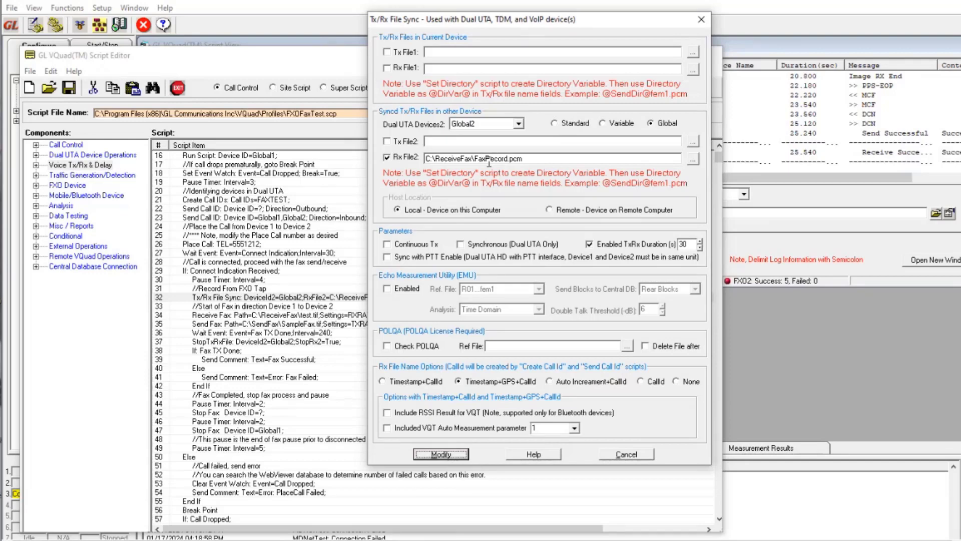
click(701, 19)
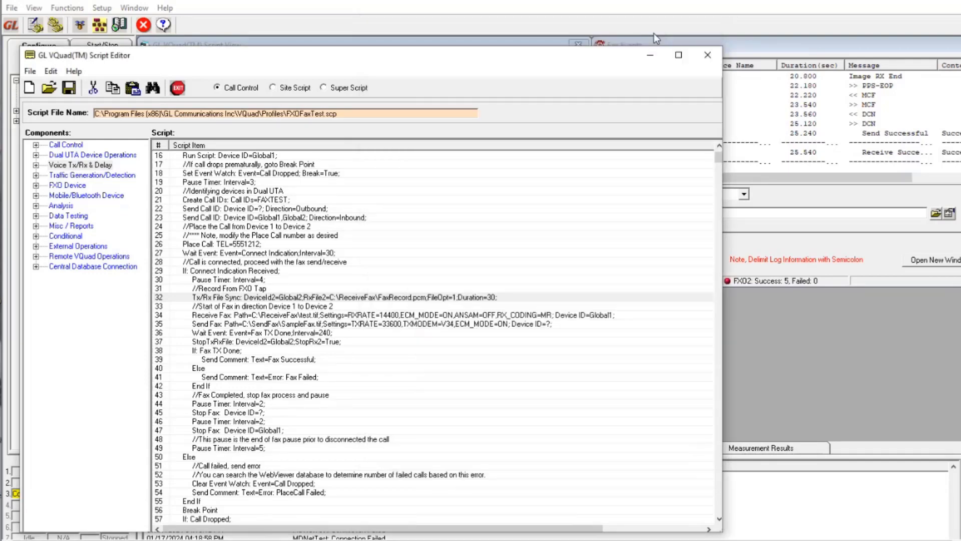
Step: Inspect the Receive Fax settings on line 34, examining the available minimum RX rates and modem types
click(220, 316)
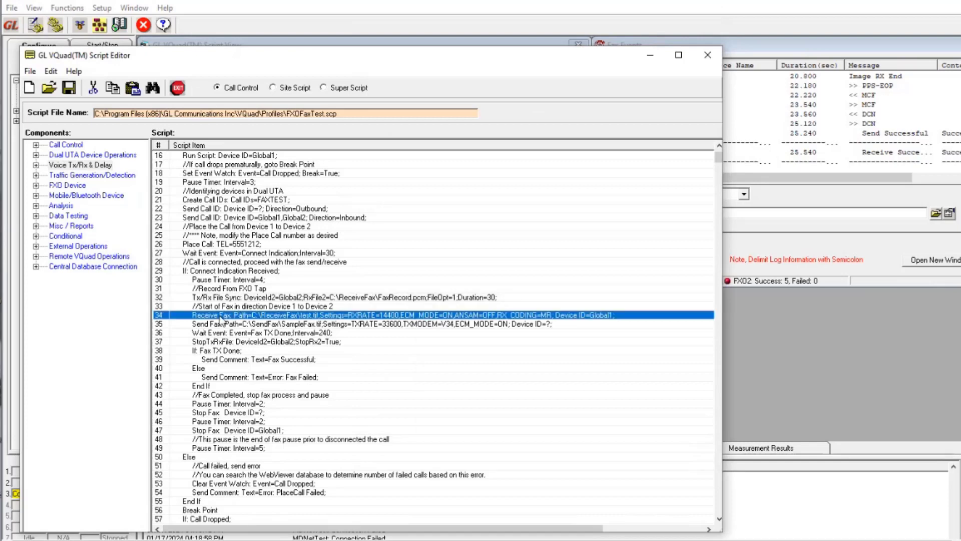
double_click(220, 315)
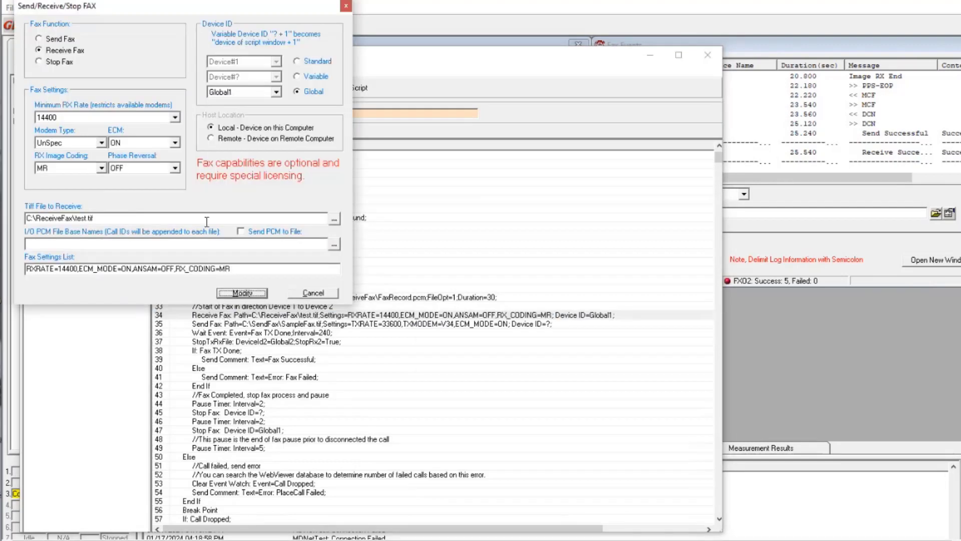
click(175, 117)
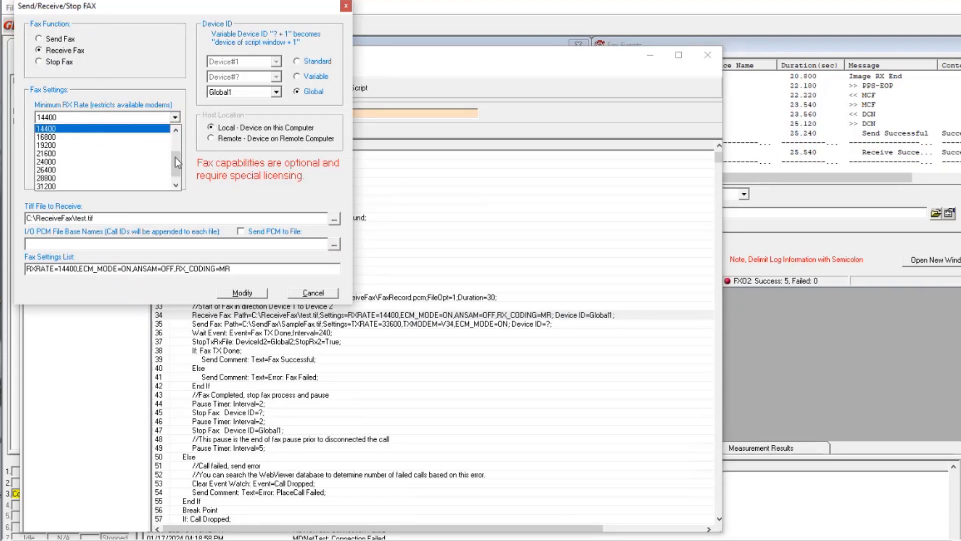
mouse_move(175, 157)
mouse_down()
mouse_move(177, 170)
mouse_move(175, 149)
mouse_up()
click(156, 74)
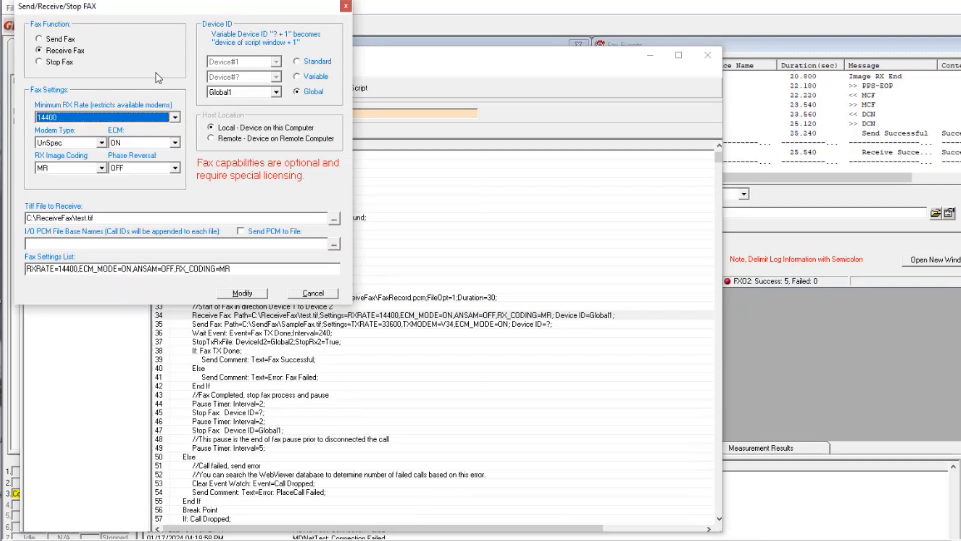
click(102, 143)
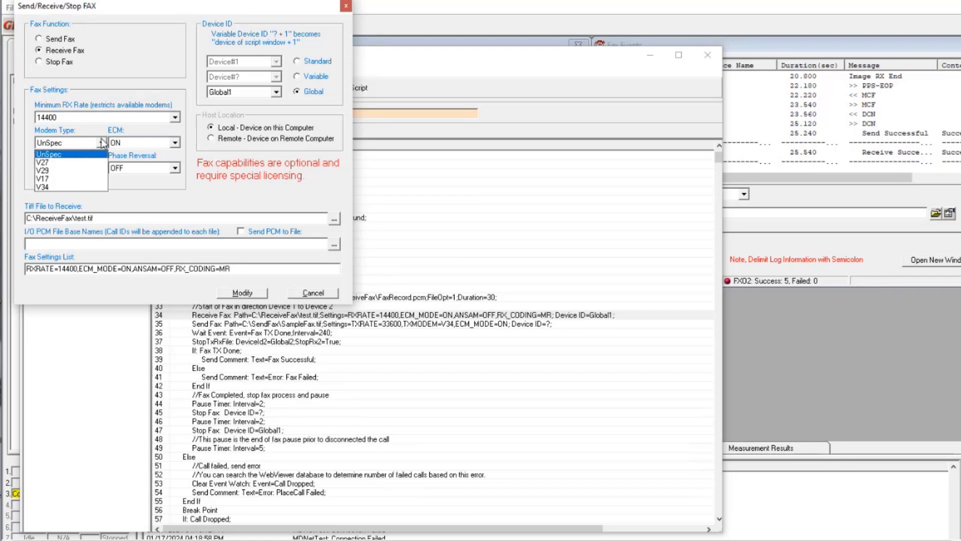
click(103, 143)
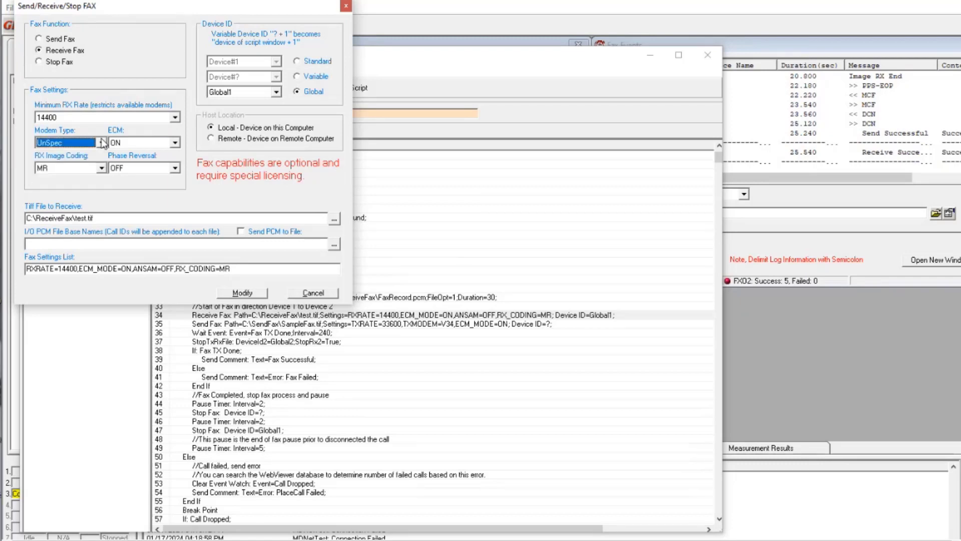
Step: Examine the ECM, Phase Reversal and RX Image Coding options of the Receive Fax command, keeping the current selections
click(175, 143)
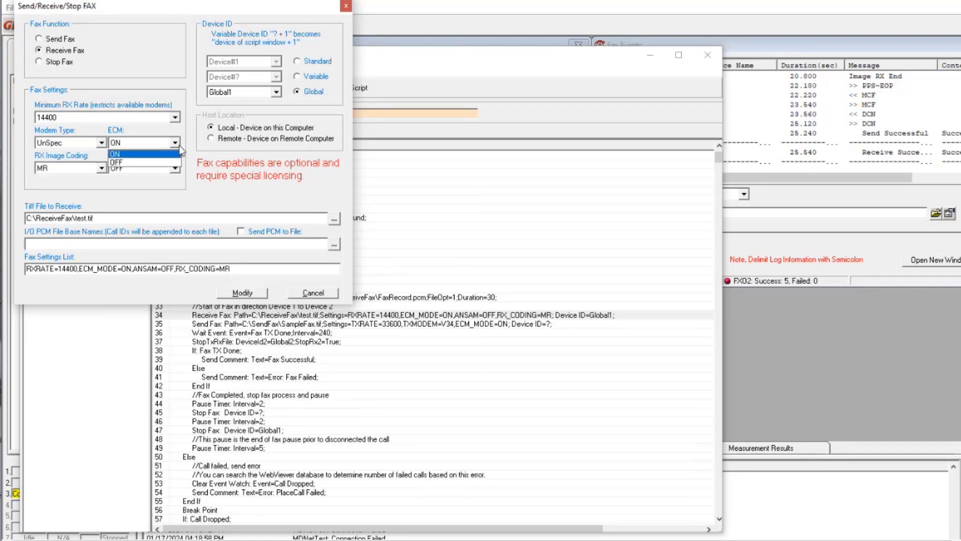
click(179, 146)
click(176, 169)
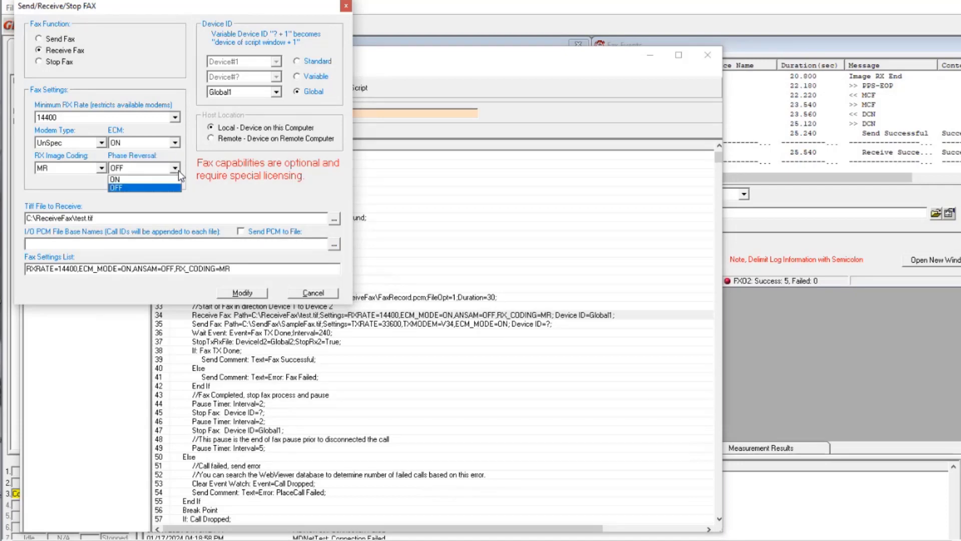
click(180, 175)
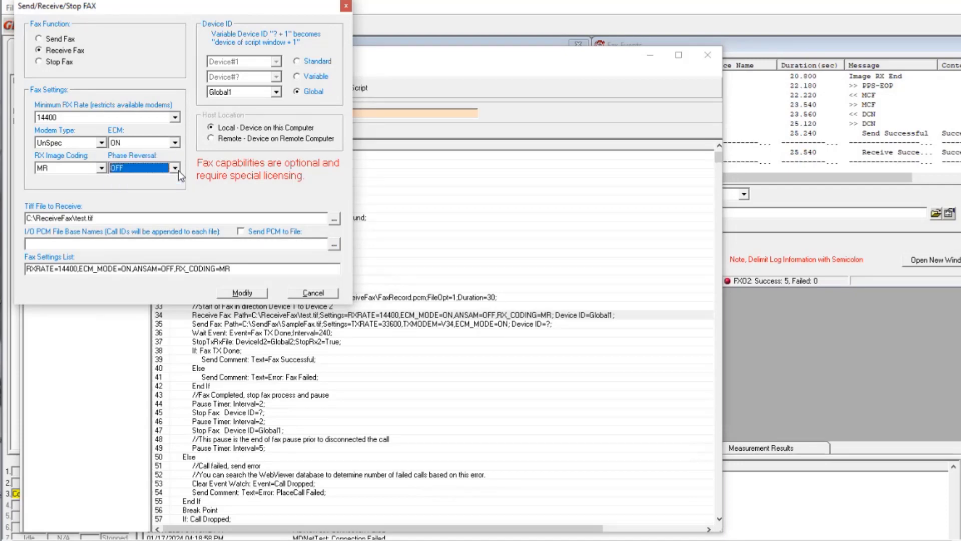
click(102, 169)
click(99, 168)
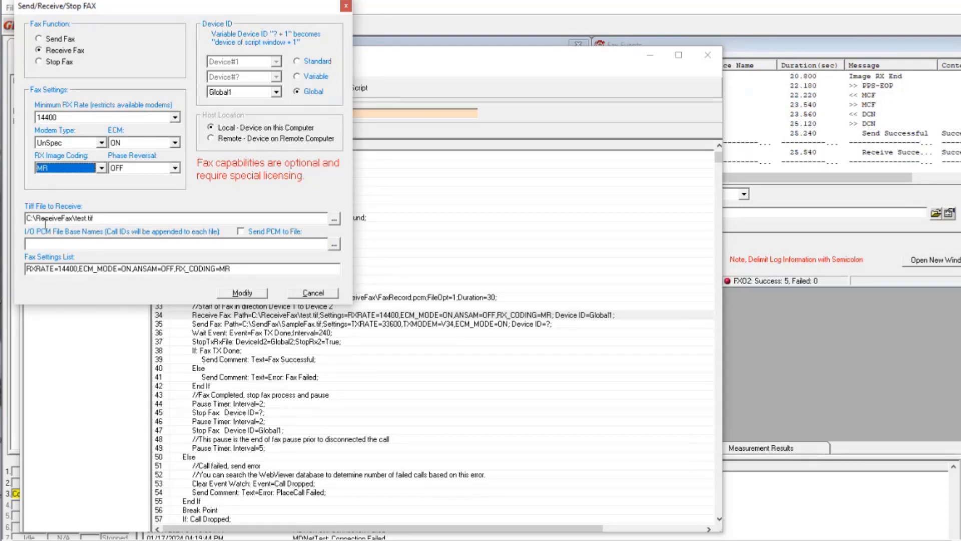
Step: Check the Tiff file path and the Send PCM to File option of Receive Fax, then leave without applying changes
click(98, 219)
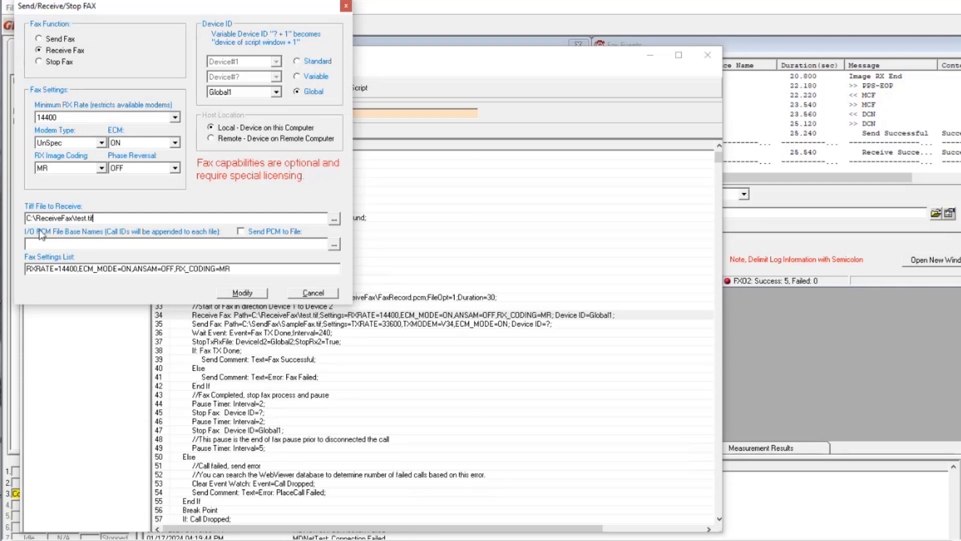
click(241, 231)
click(242, 231)
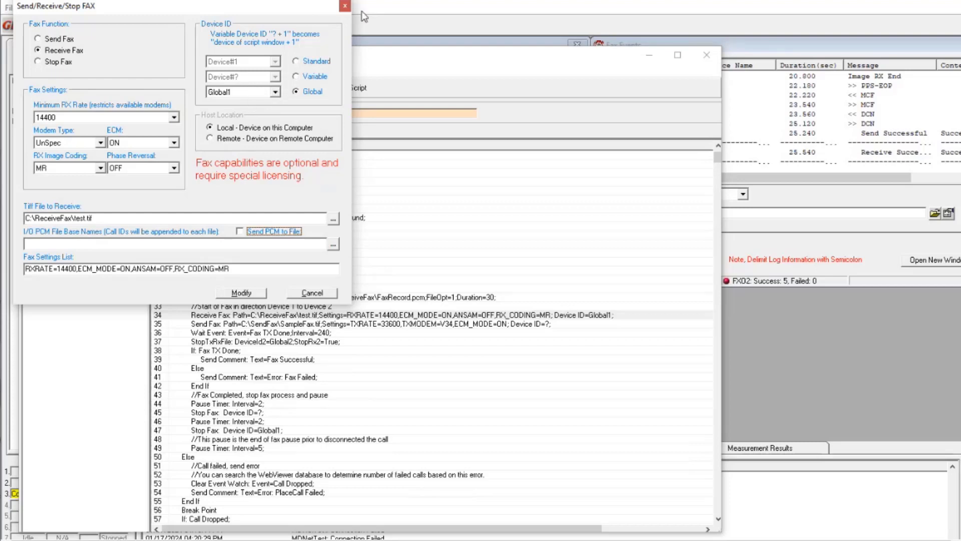
click(345, 6)
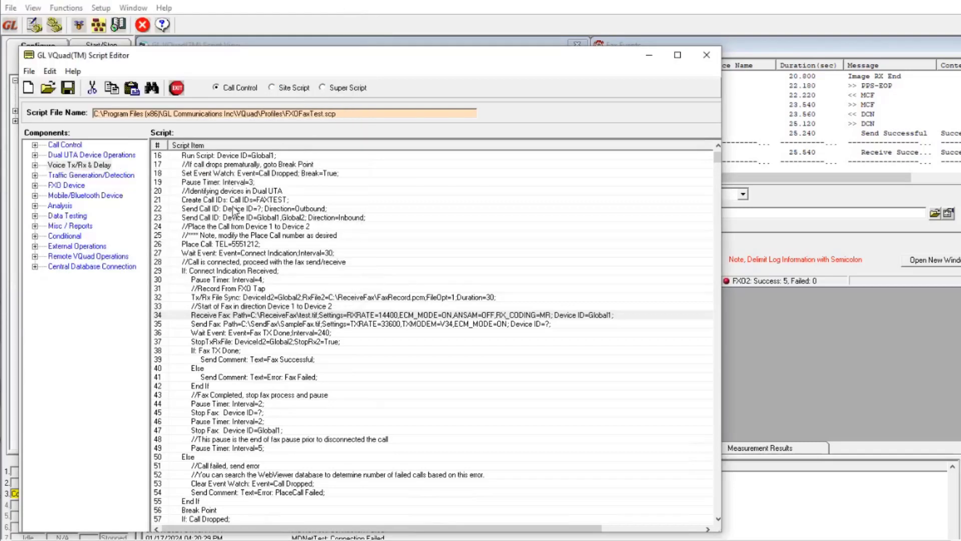
Step: Inspect the Send Fax settings on line 35 without changing them, and review the Wait Event command on line 36
double_click(226, 325)
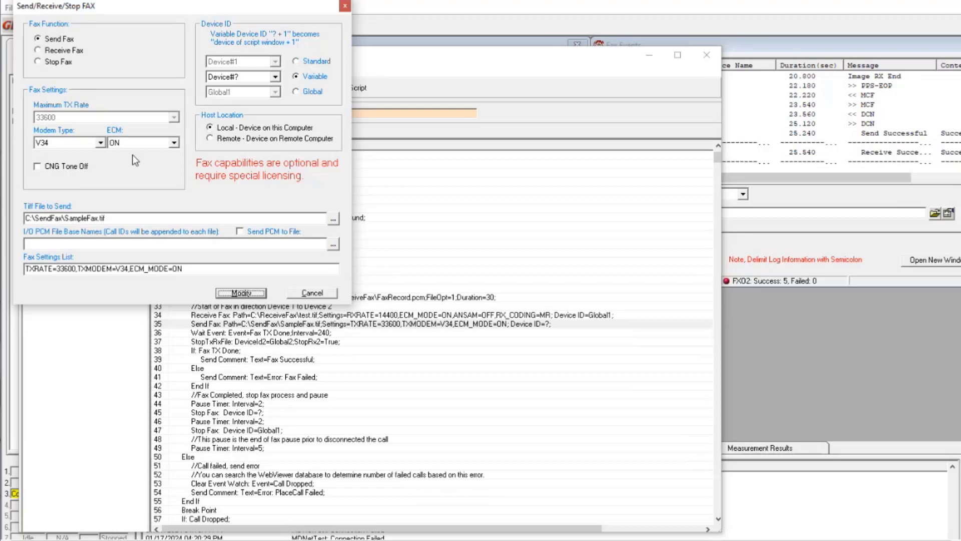
click(345, 6)
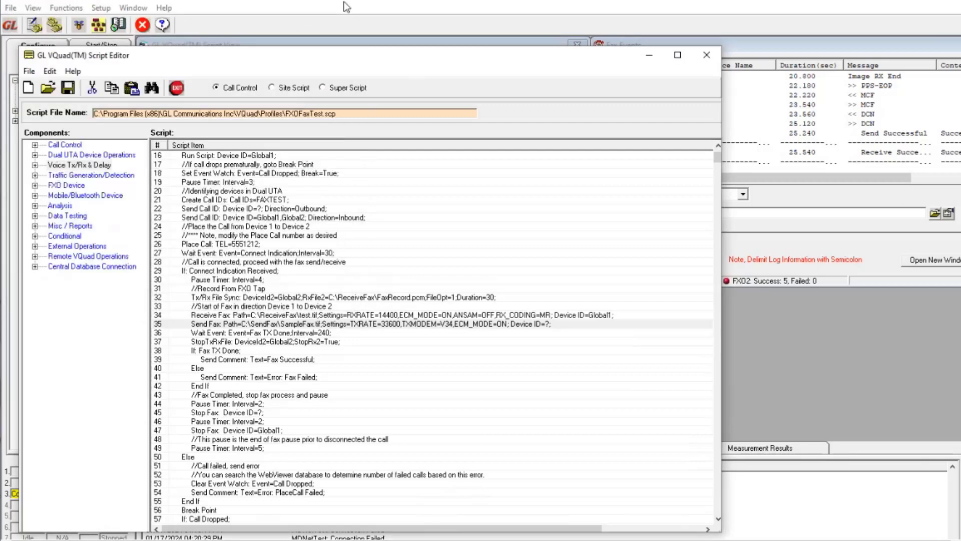
click(217, 335)
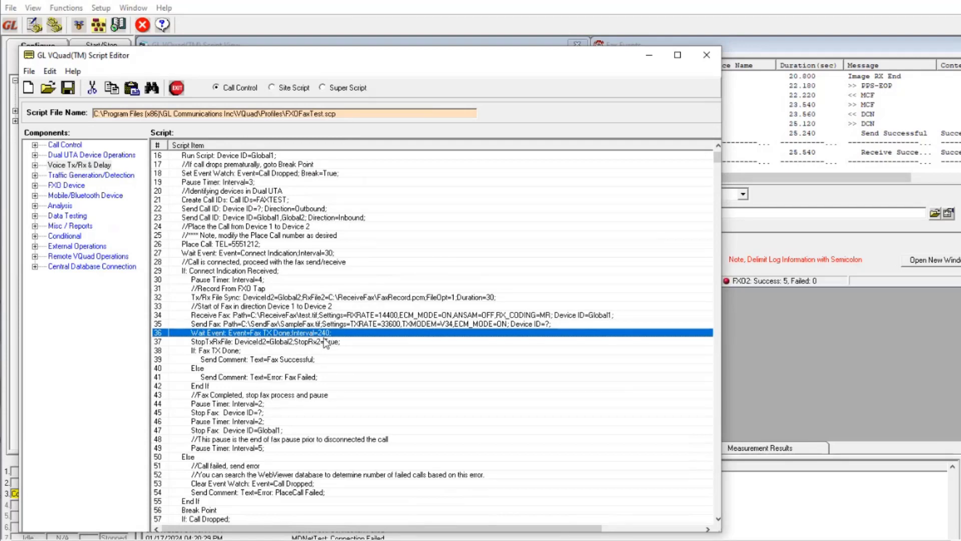
Step: Review the StopTxRxFile command, the Fax TX Done condition with its comments, and the Stop Fax commands on lines 45 and 47
click(227, 342)
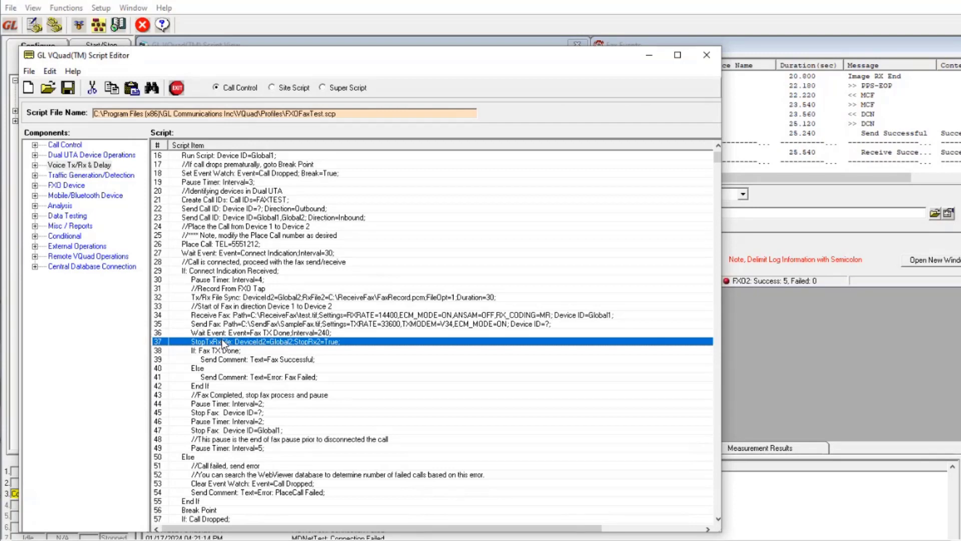
click(222, 351)
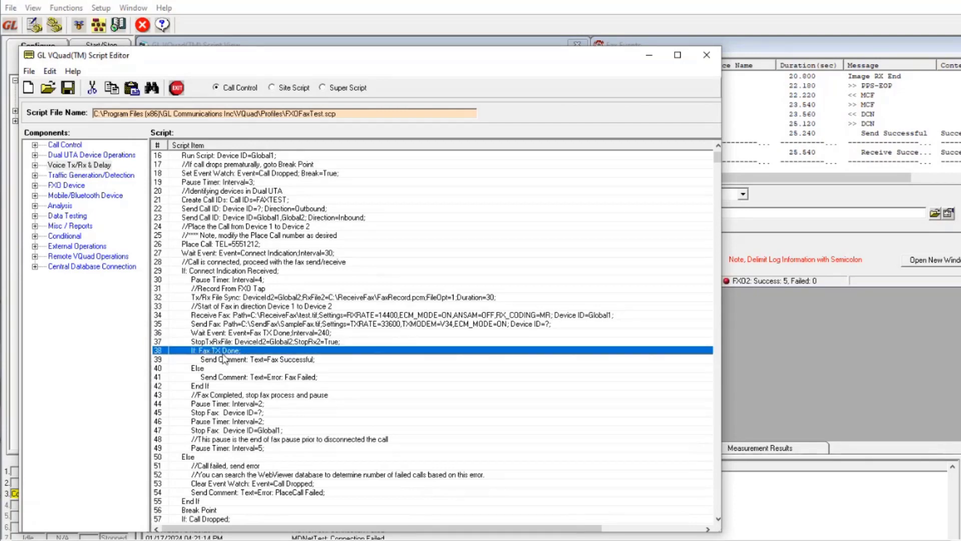
click(272, 359)
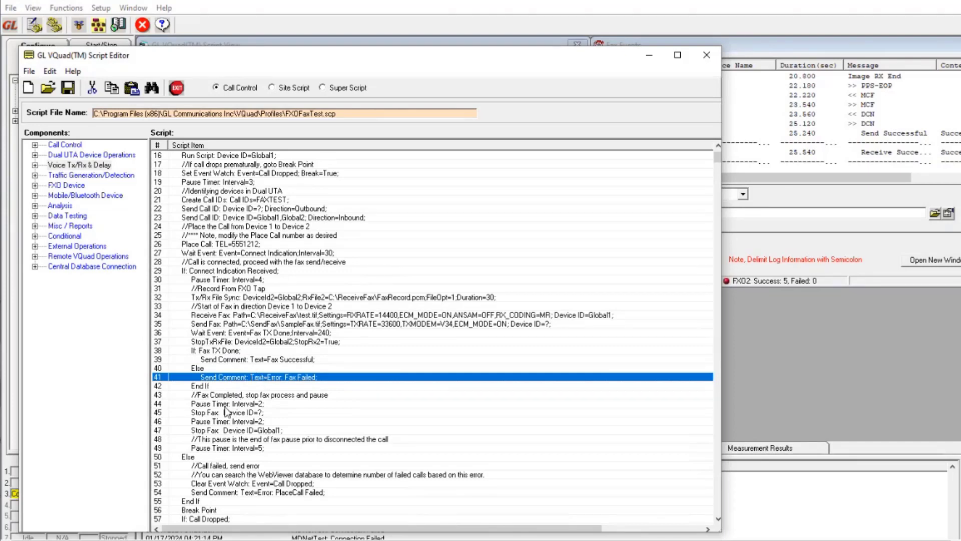
click(218, 431)
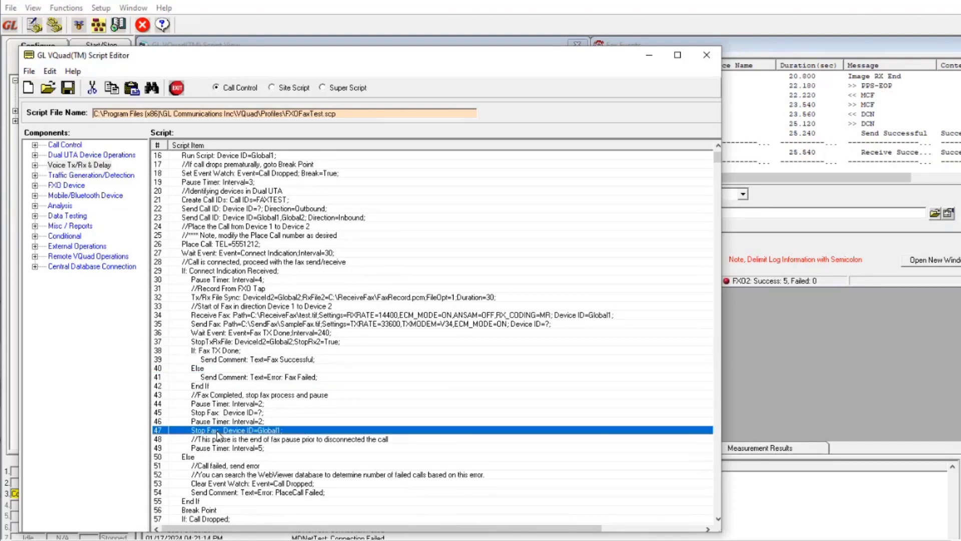
click(219, 412)
click(218, 429)
Step: Review the script's closing Stop Script, Disconnect Call and Pause Timer commands on lines 63, 64 and 66
scroll(223, 457, down, 2)
scroll(223, 458, down, 3)
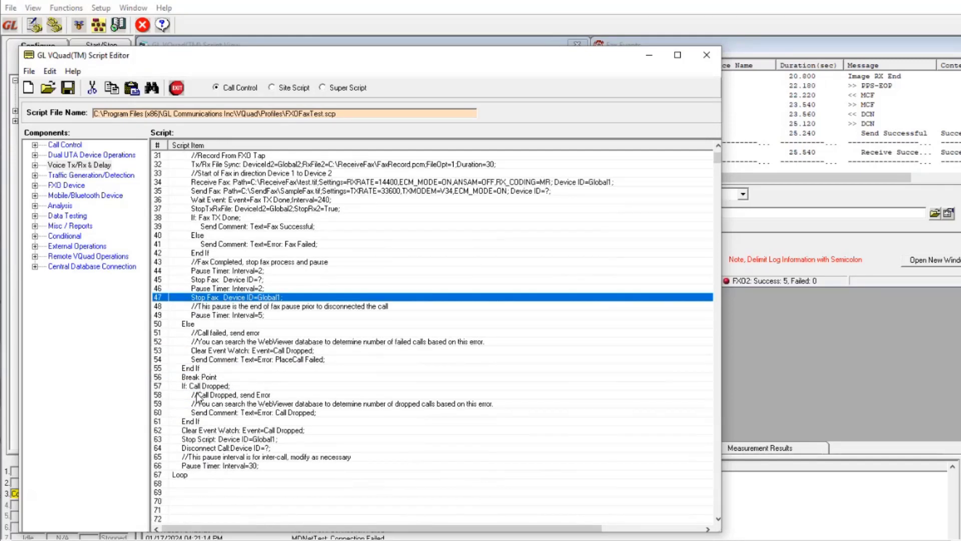
click(201, 439)
click(209, 448)
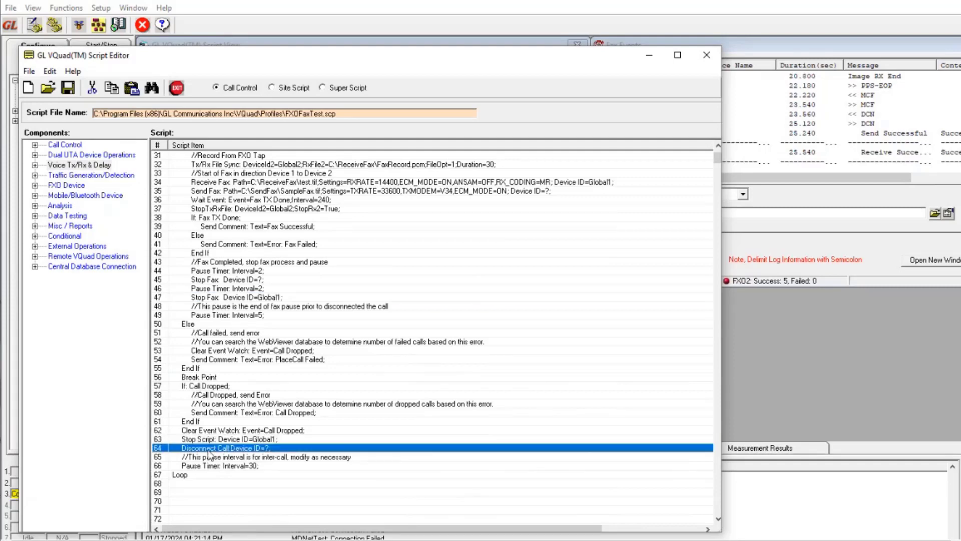
click(206, 466)
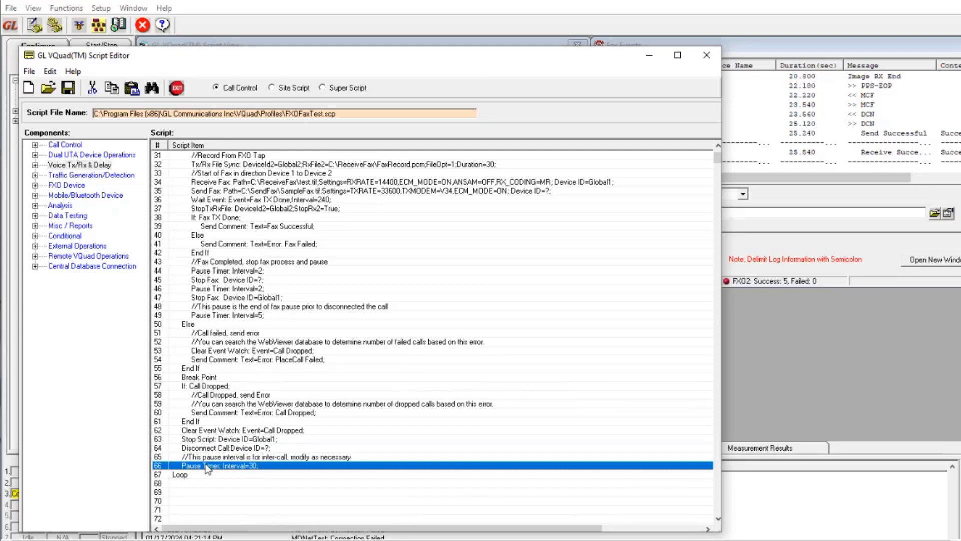
Step: Review the Break Point on line 56 and trace it back to the Set Event Watch command on line 18
click(192, 377)
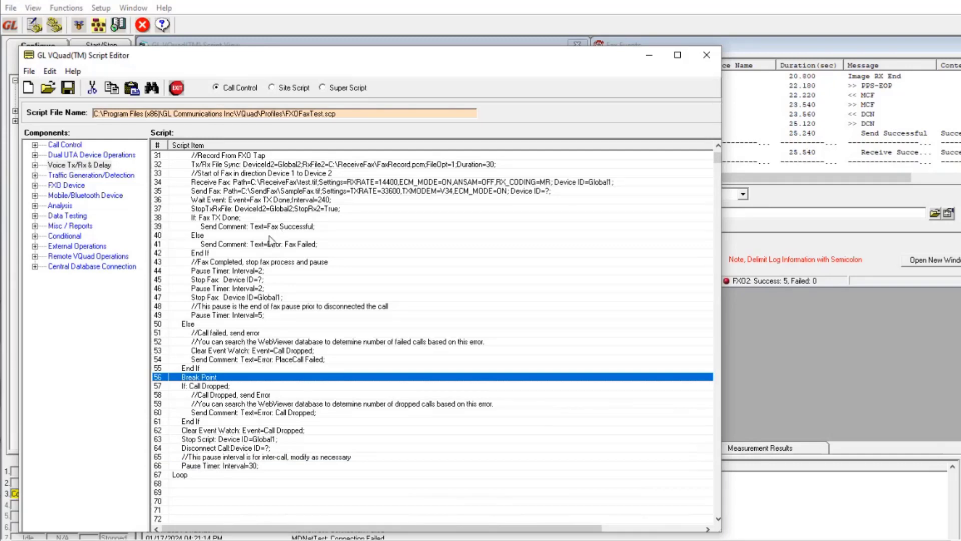
scroll(270, 240, up, 4)
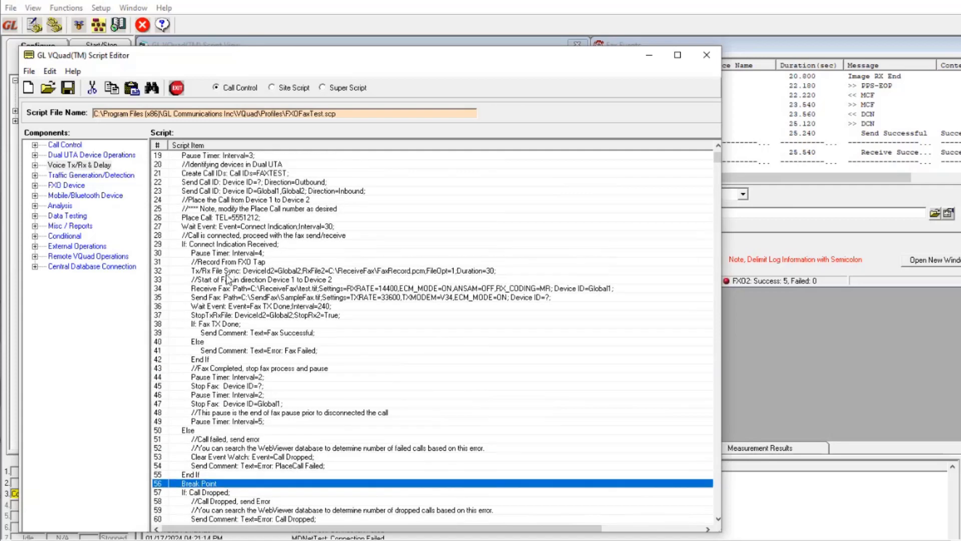
scroll(227, 279, down, 1)
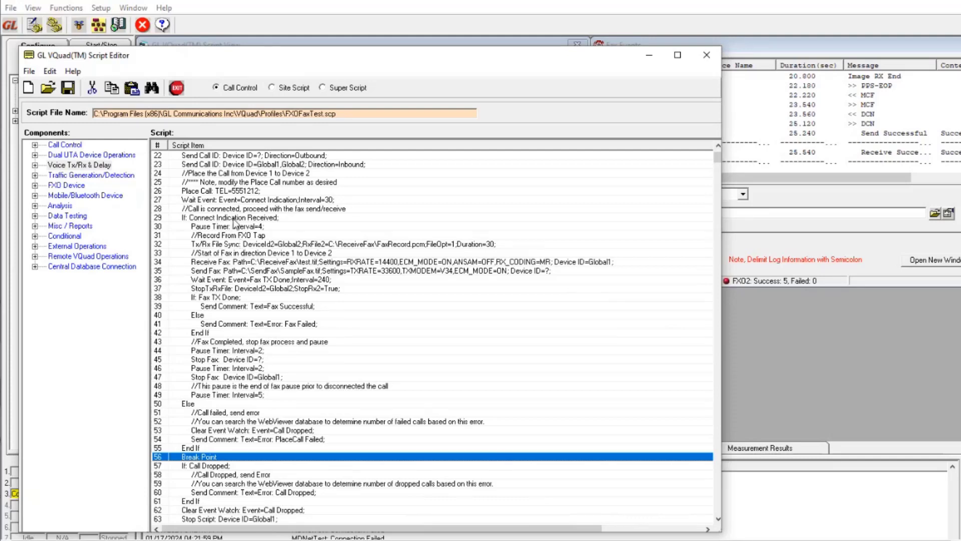
scroll(233, 213, up, 2)
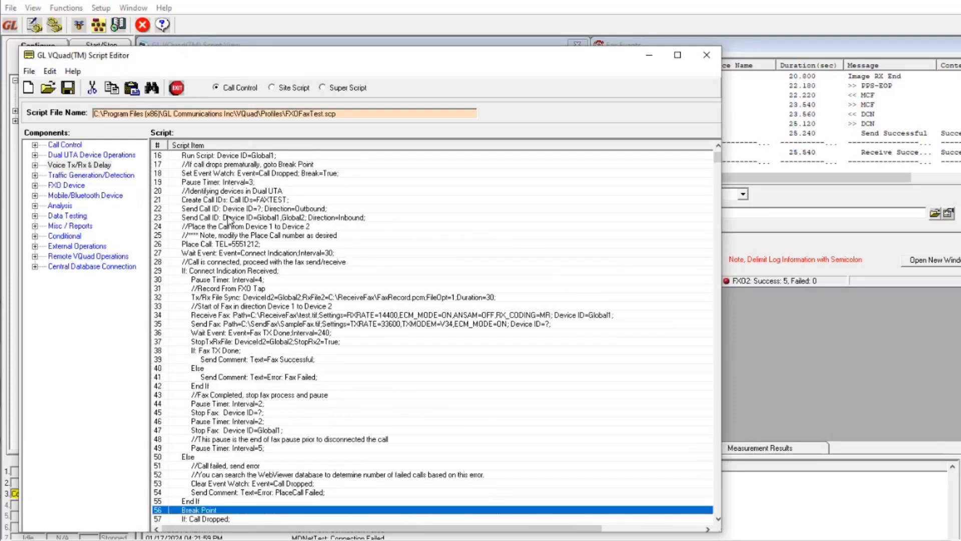
scroll(228, 220, up, 1)
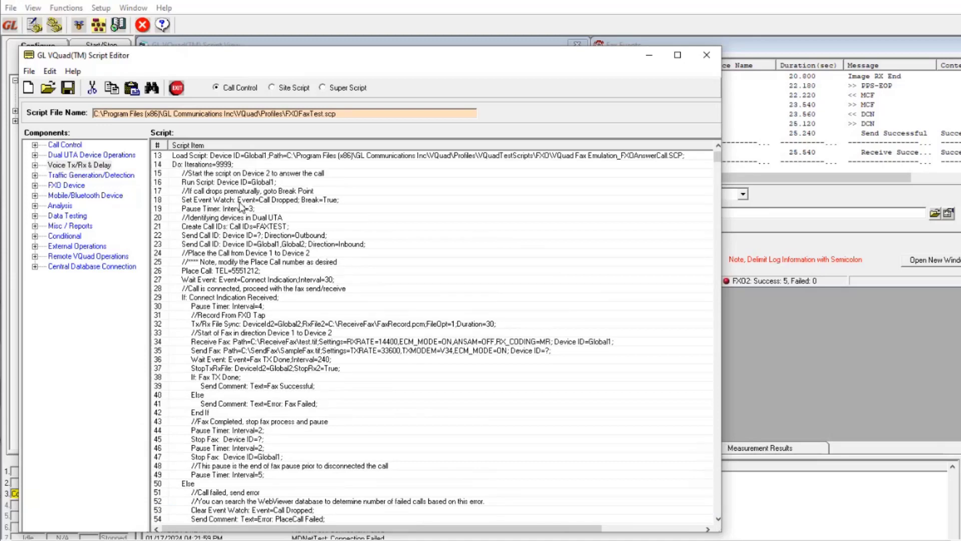
Step: Review the Set Event Watch command on line 18 and the script down to its Loop line, and close the Script Editor
click(286, 200)
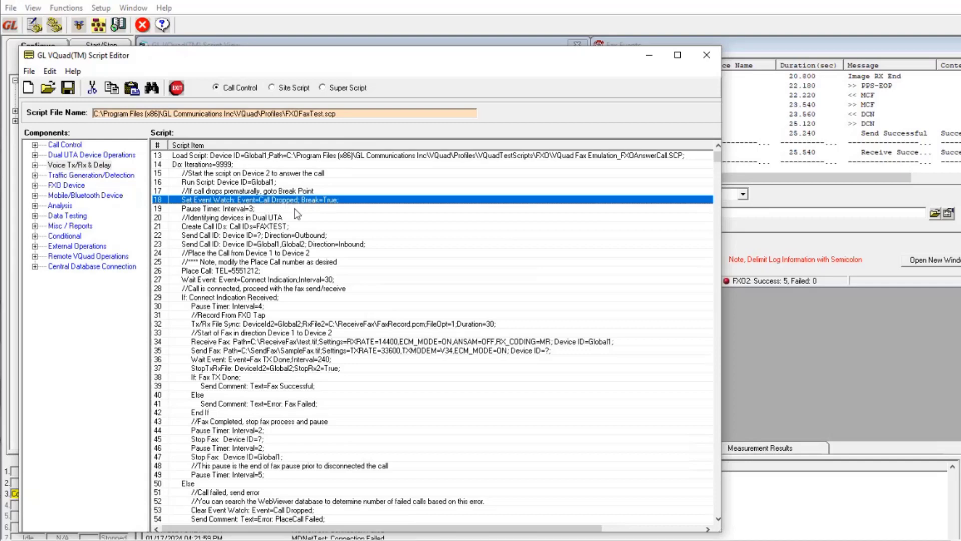
scroll(294, 208, down, 4)
scroll(299, 239, down, 3)
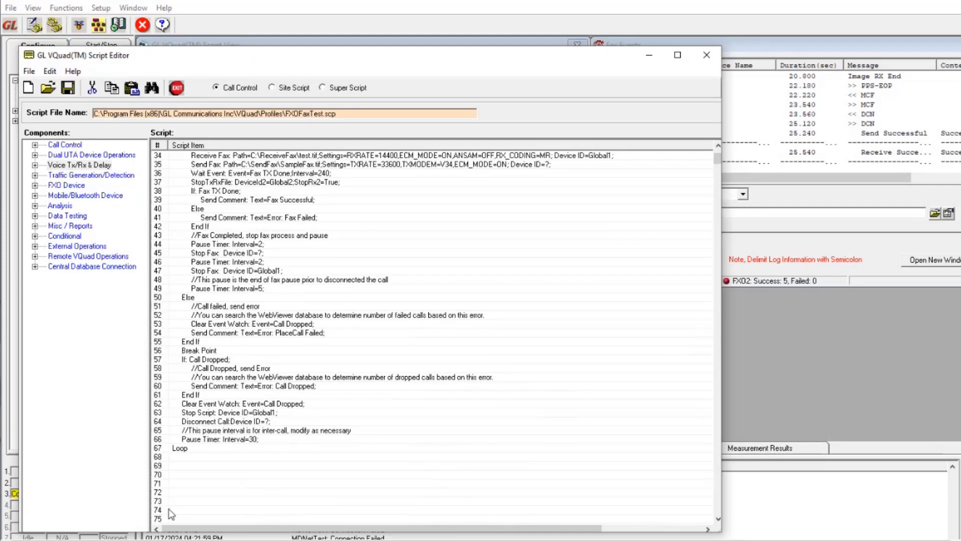
scroll(193, 470, up, 5)
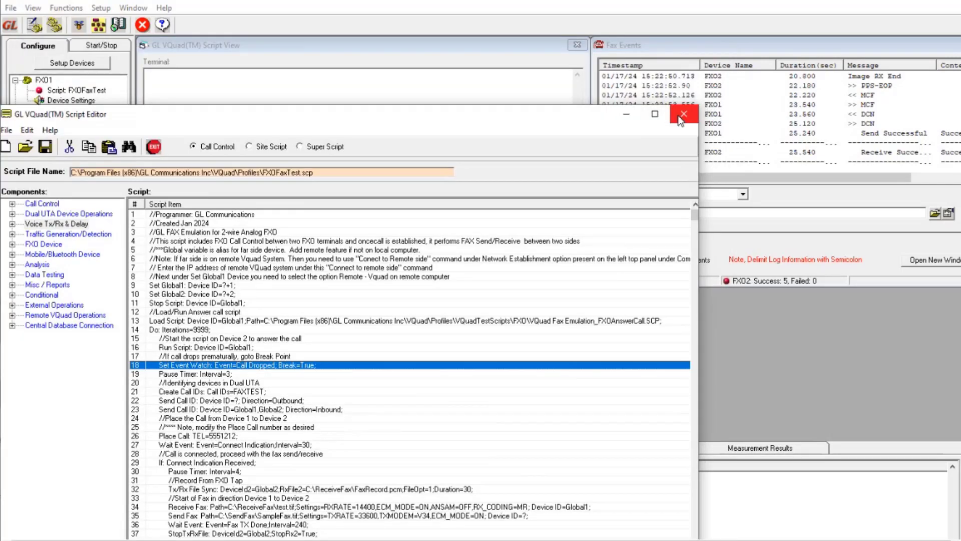
click(682, 116)
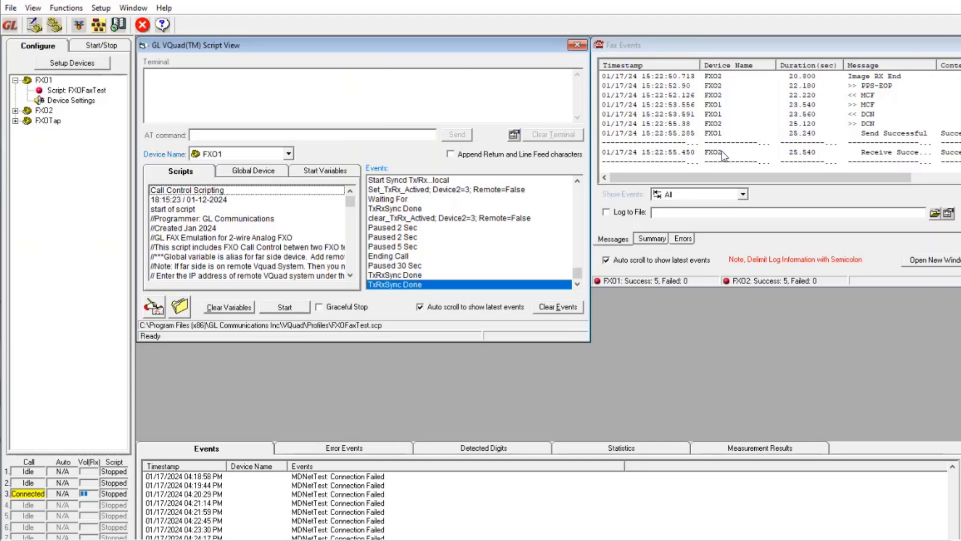
Step: Bring the Fax Events window into full view and review its message, state, modem, speed and completed-pages columns
drag(723, 46, 496, 76)
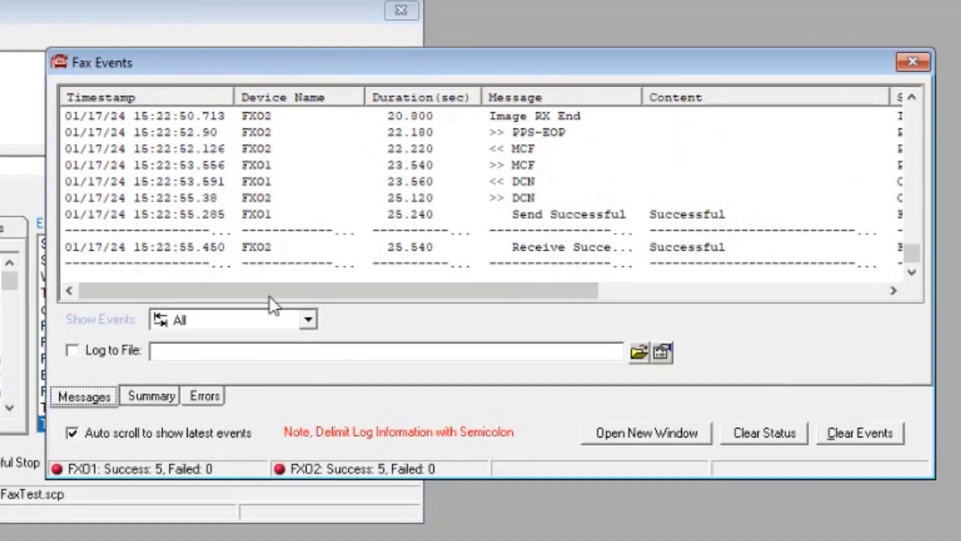
drag(269, 296, 551, 295)
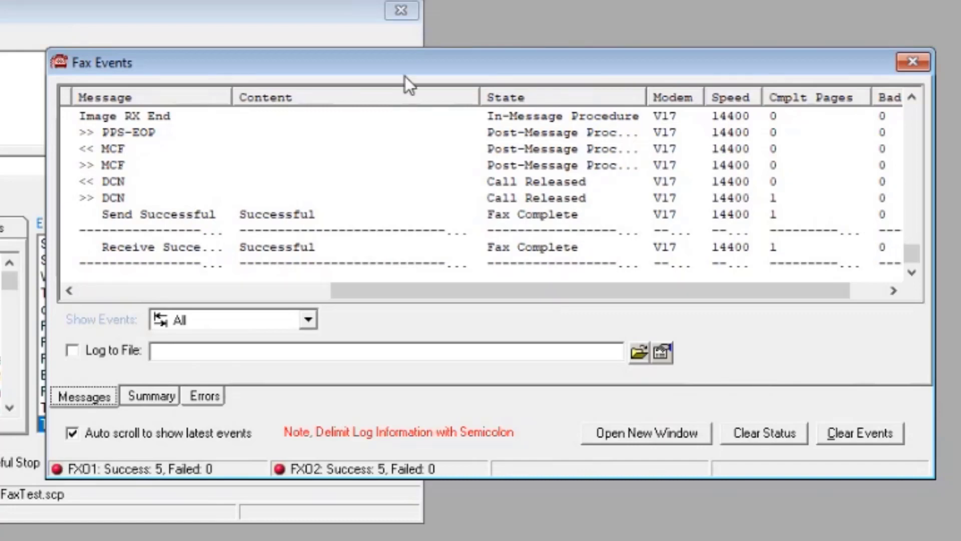
drag(409, 67, 505, 58)
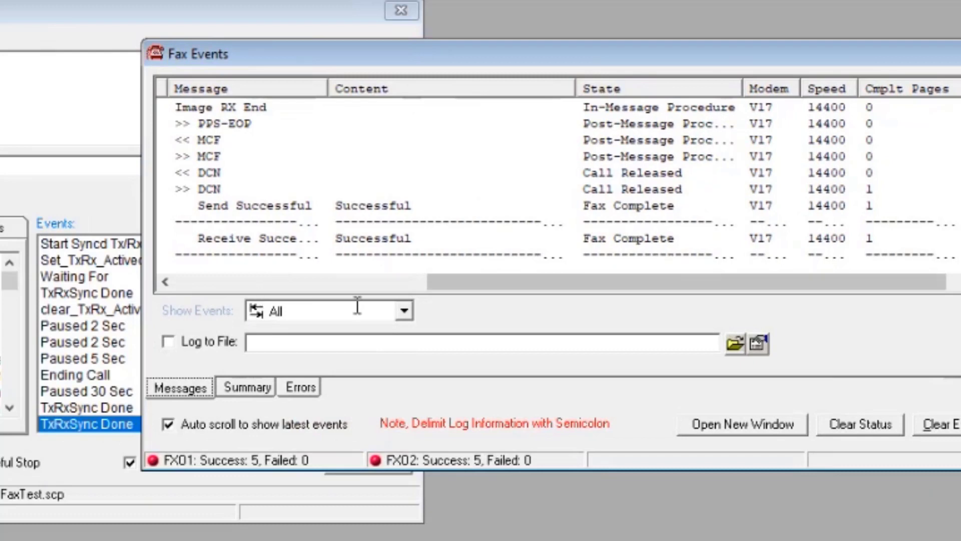
Step: View the fax events filtered to FXO1 and to FXO2, and show the events of all devices again
click(405, 311)
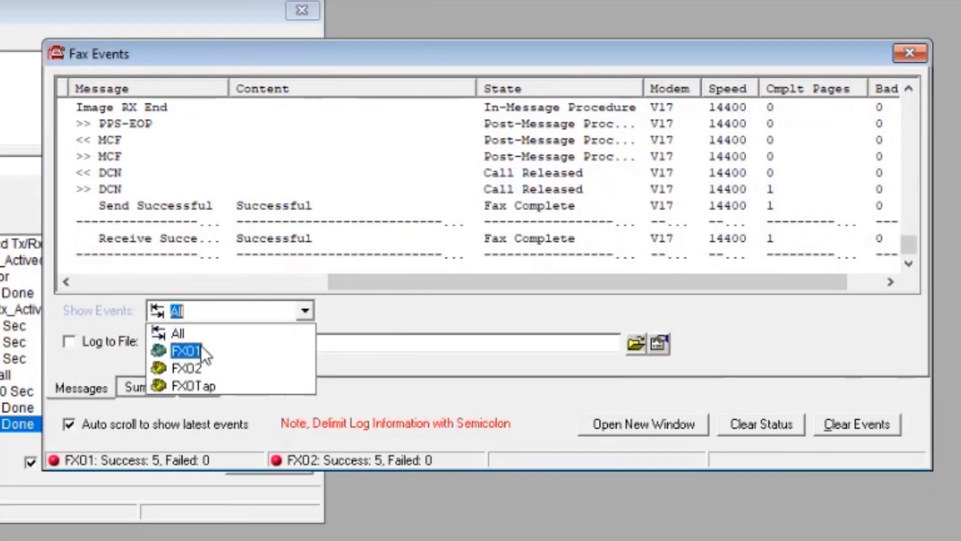
click(302, 345)
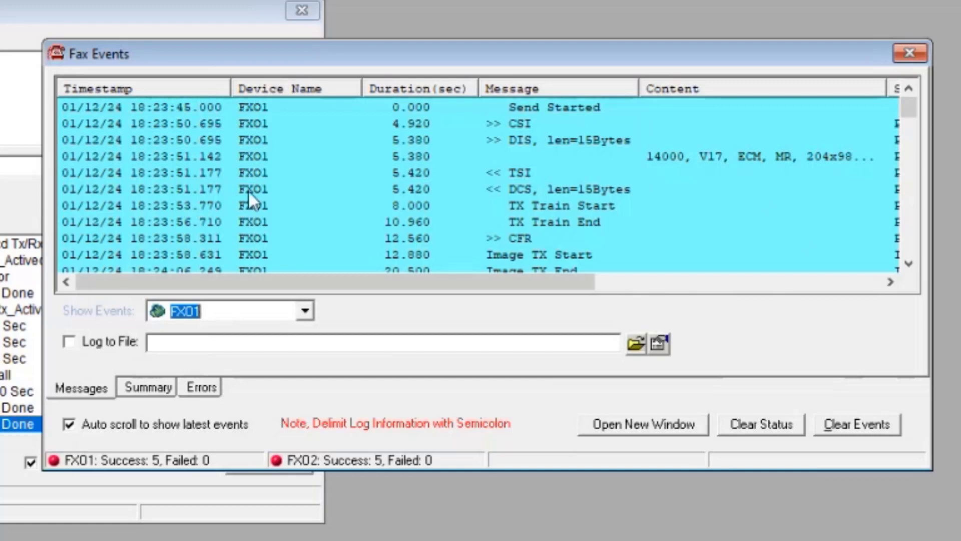
click(305, 310)
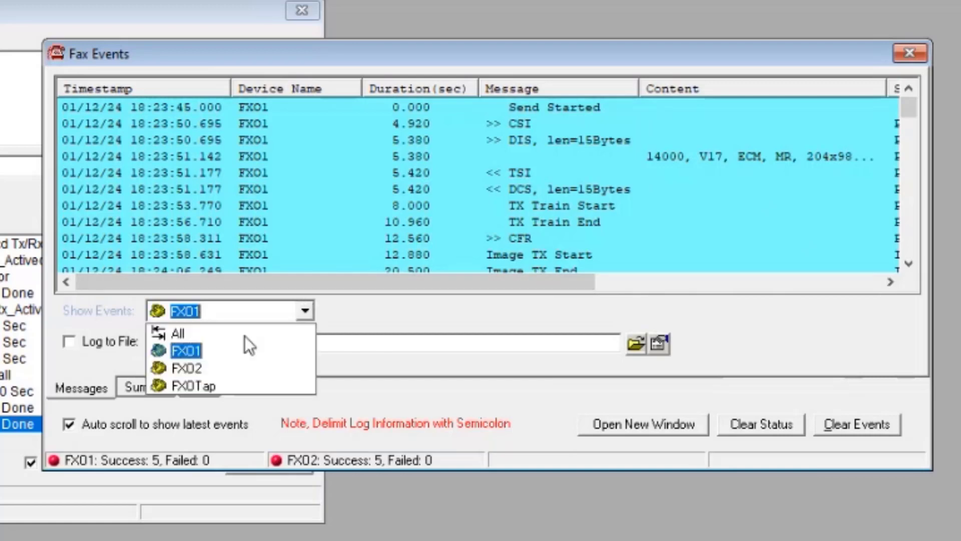
click(206, 372)
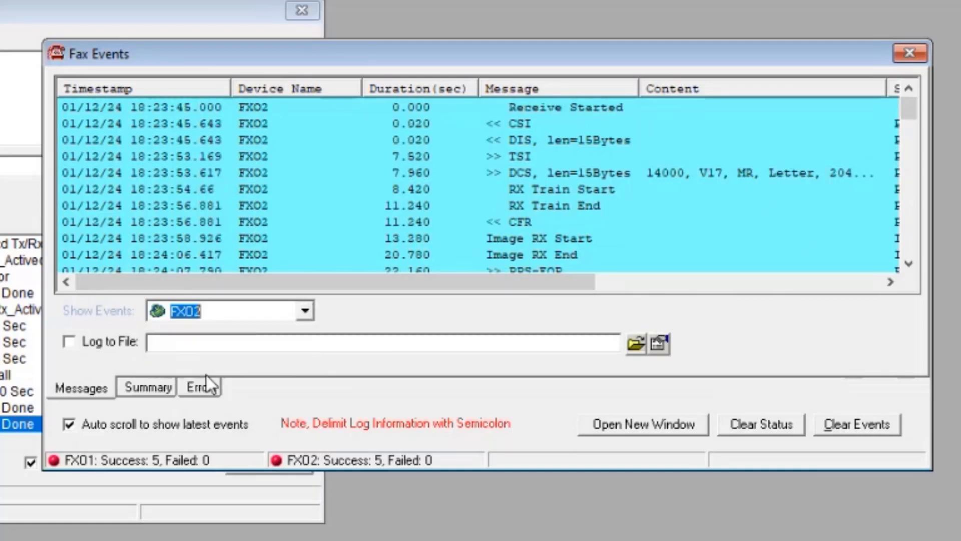
click(305, 310)
click(252, 328)
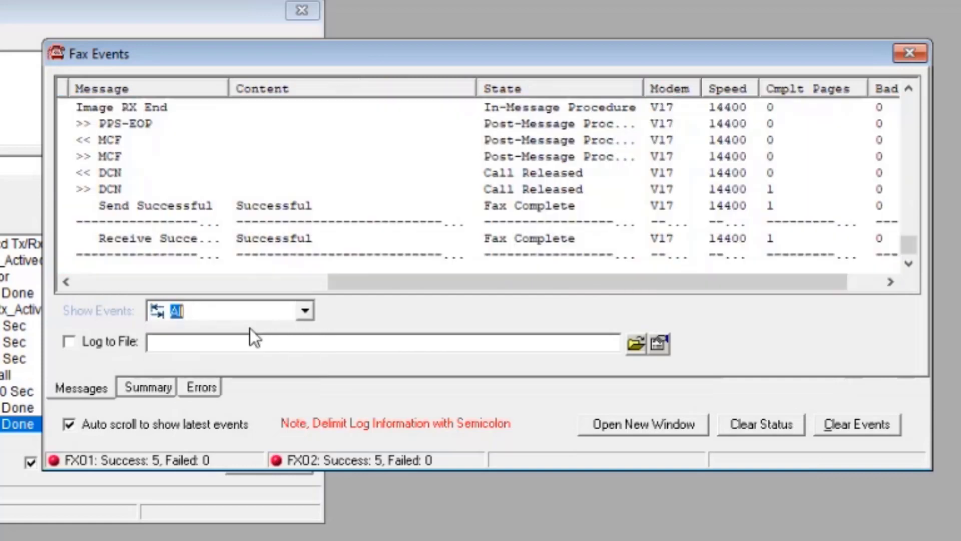
Step: Move the Fax Events window aside and start the FXOFaxTest script on device FXO1
drag(275, 49, 250, 36)
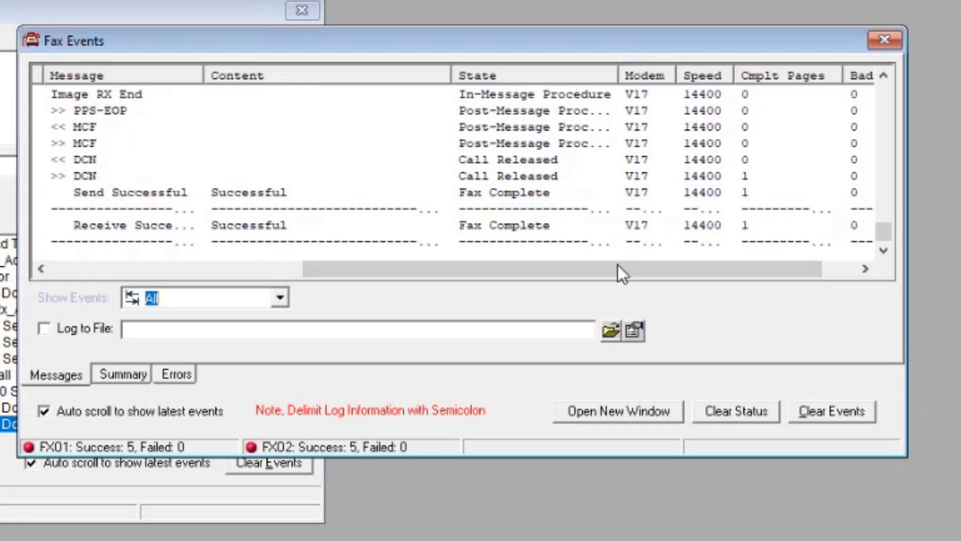
drag(378, 37, 544, 15)
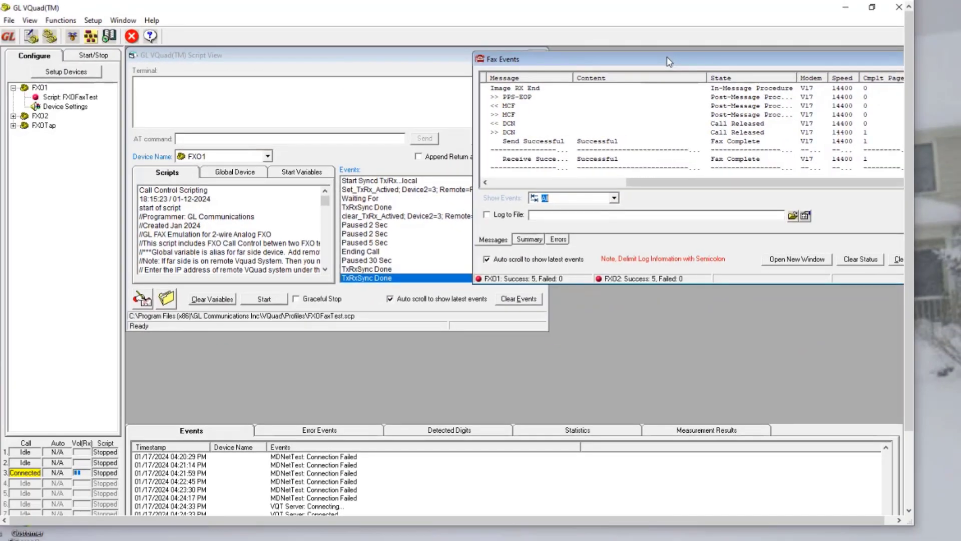
drag(669, 61, 676, 62)
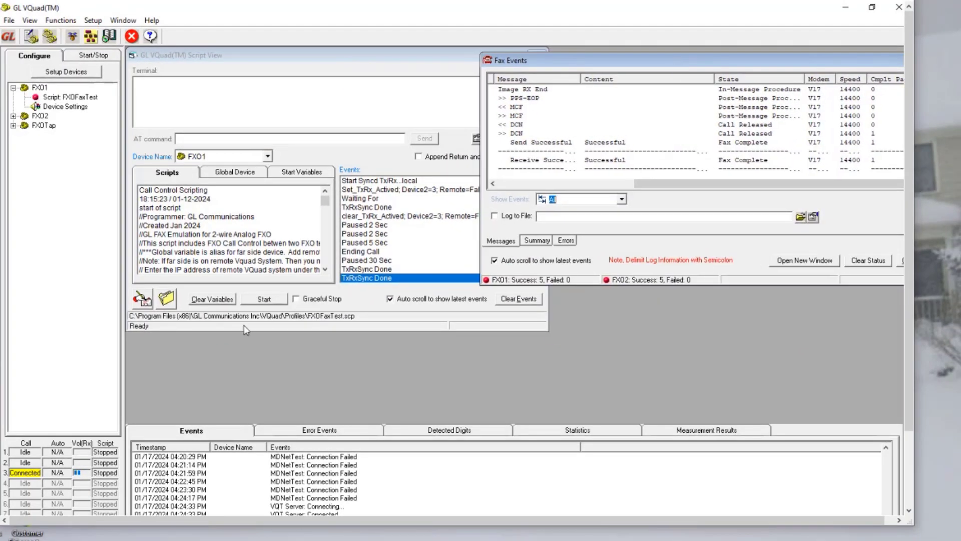
click(264, 299)
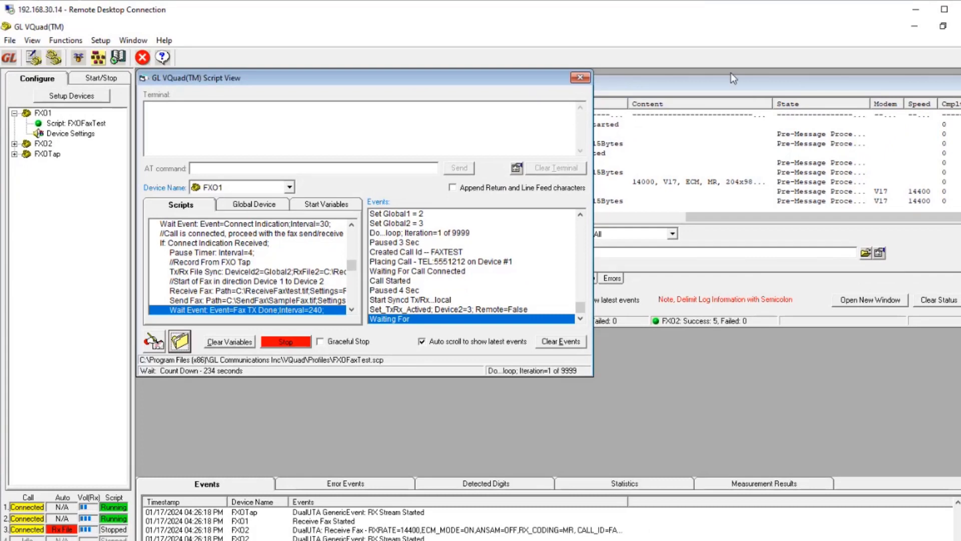
Step: Bring Fax Events to the front and review the running fax call's messages, states, timestamps and durations
click(729, 80)
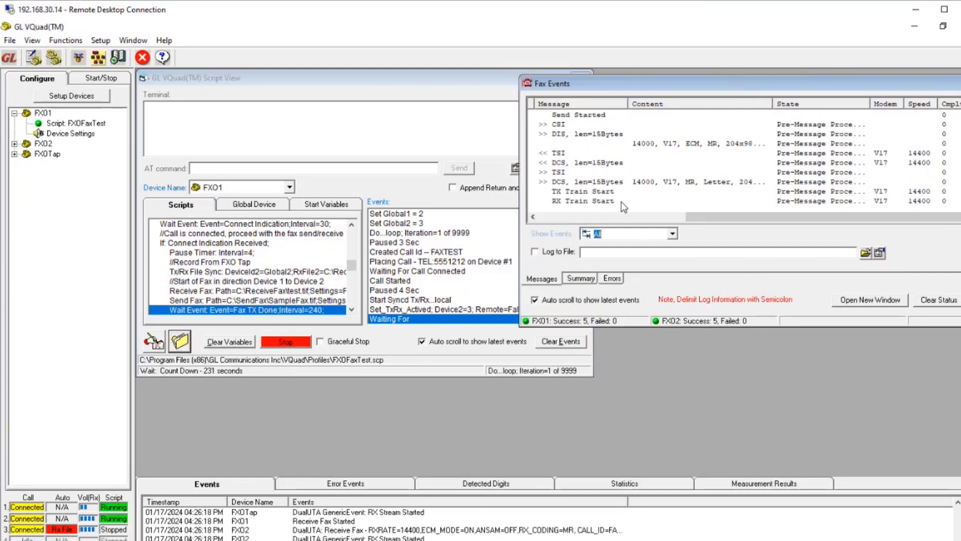
drag(651, 80, 586, 80)
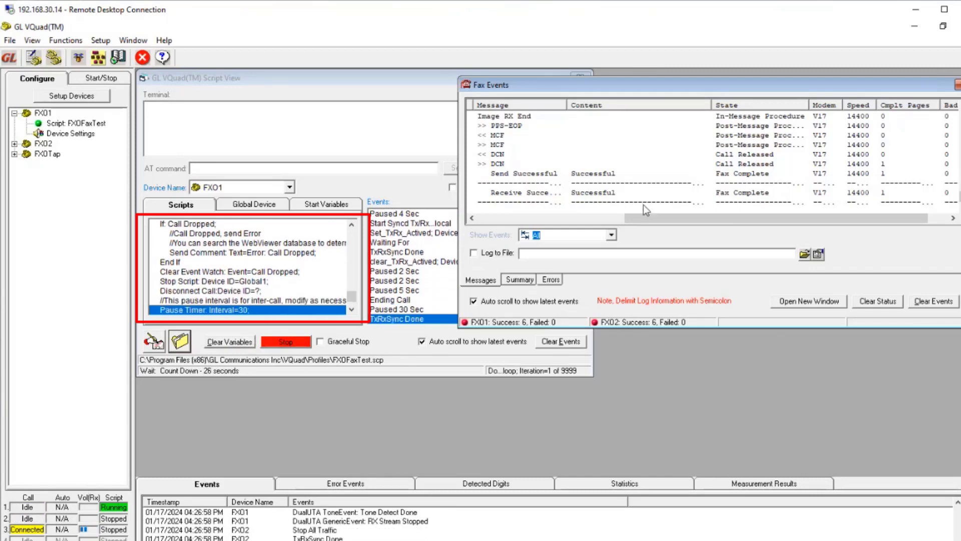
drag(646, 219, 485, 227)
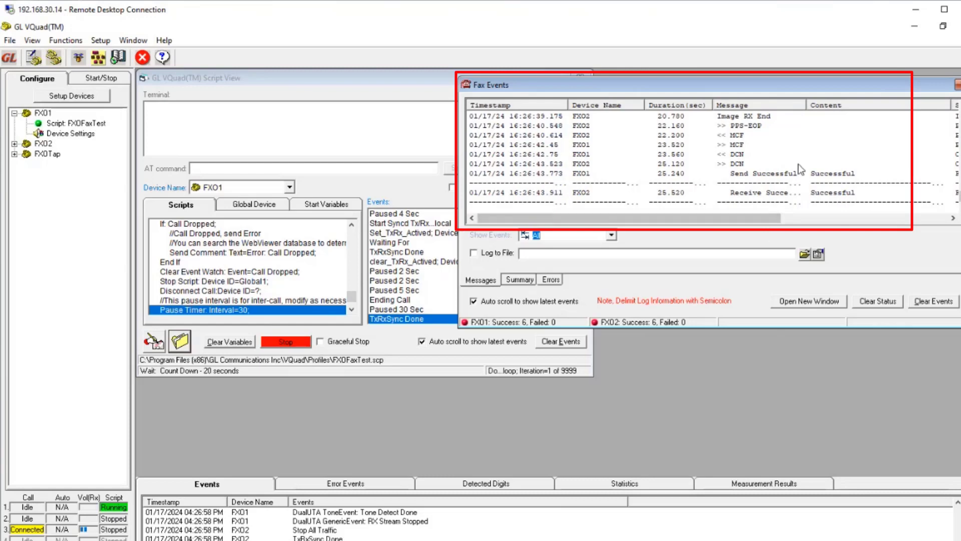
scroll(864, 149, up, 2)
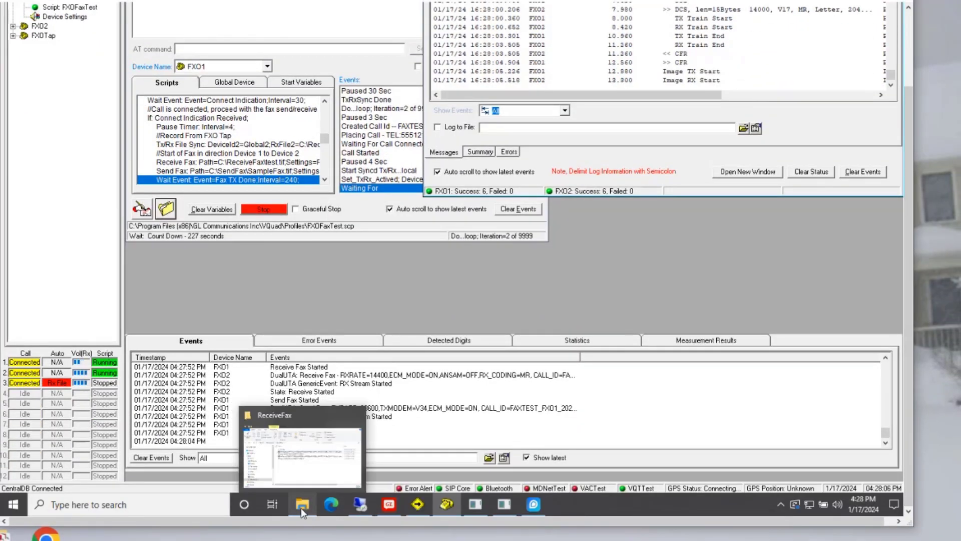
Step: Switch to the ReceiveFax folder in File Explorer, view the received fax test_I_FAXTEST_FXO2_20240117162732.tif, and close the image viewer
click(302, 508)
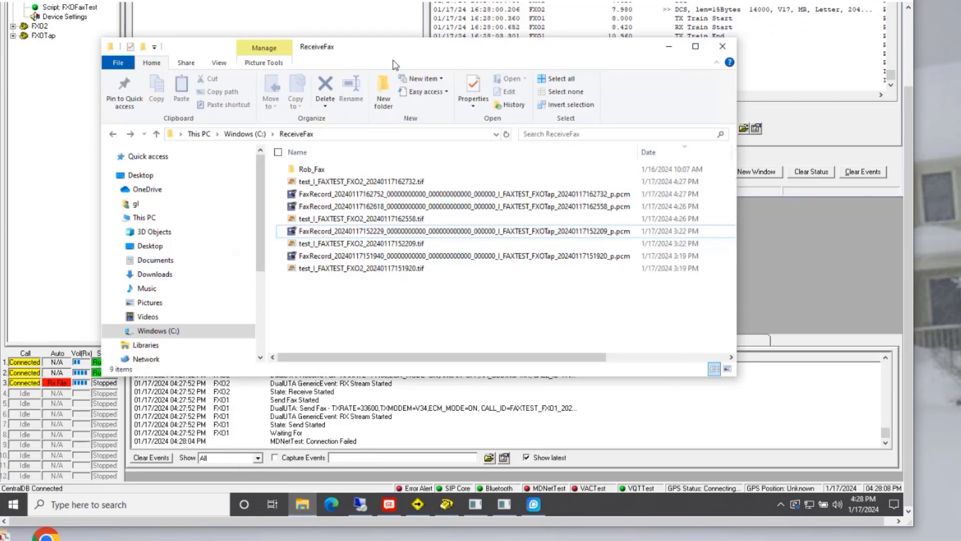
drag(395, 47, 335, 123)
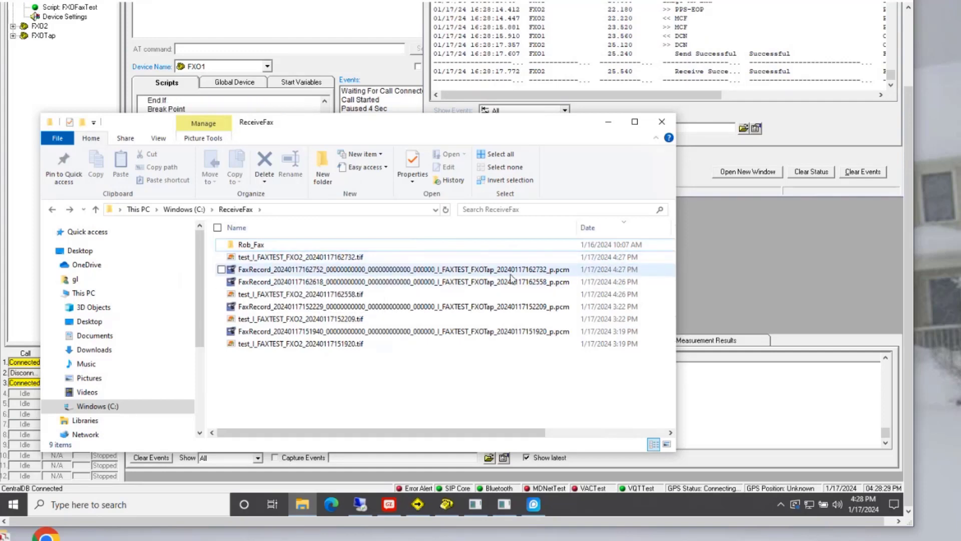
double_click(269, 257)
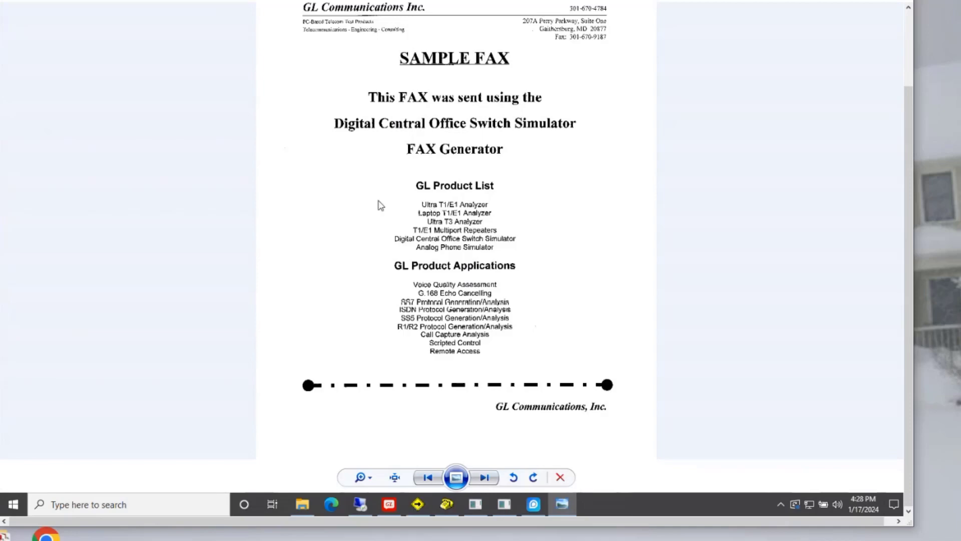
scroll(683, 207, up, 1)
scroll(683, 207, down, 1)
click(910, 54)
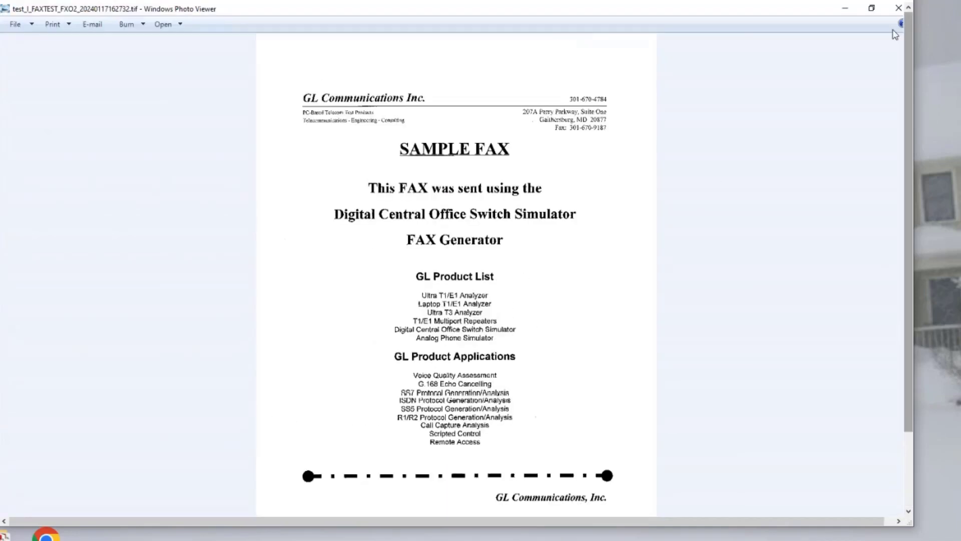
click(899, 8)
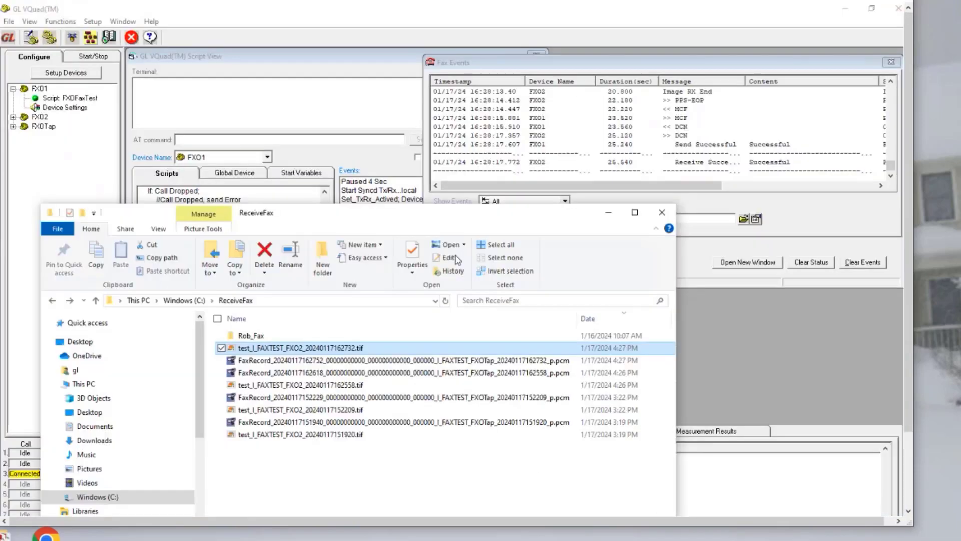
Step: Open the 4:27 PM FaxRecord .pcm file in Adobe Audition as 8000 Hz mono 16-bit Intel PCM, examine its waveform, and close Audition
click(284, 362)
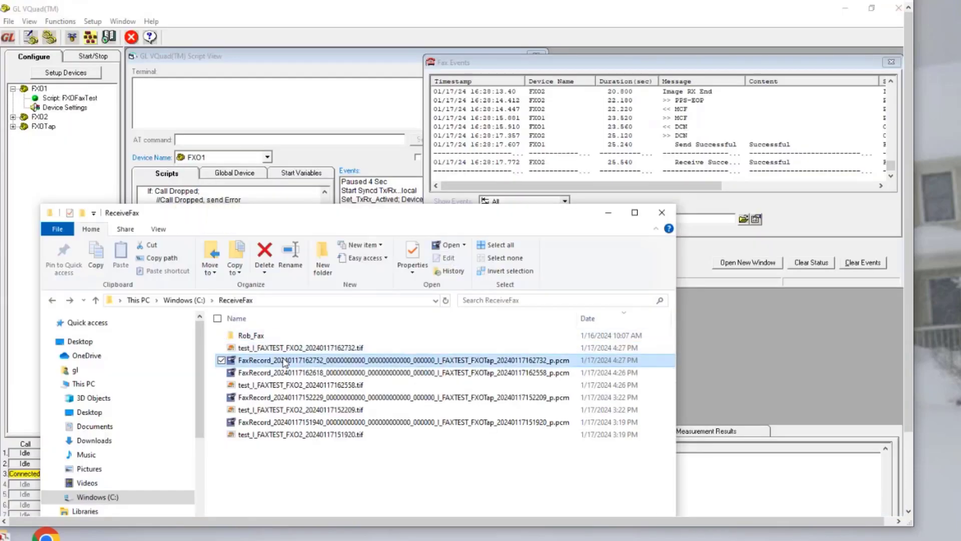
double_click(283, 362)
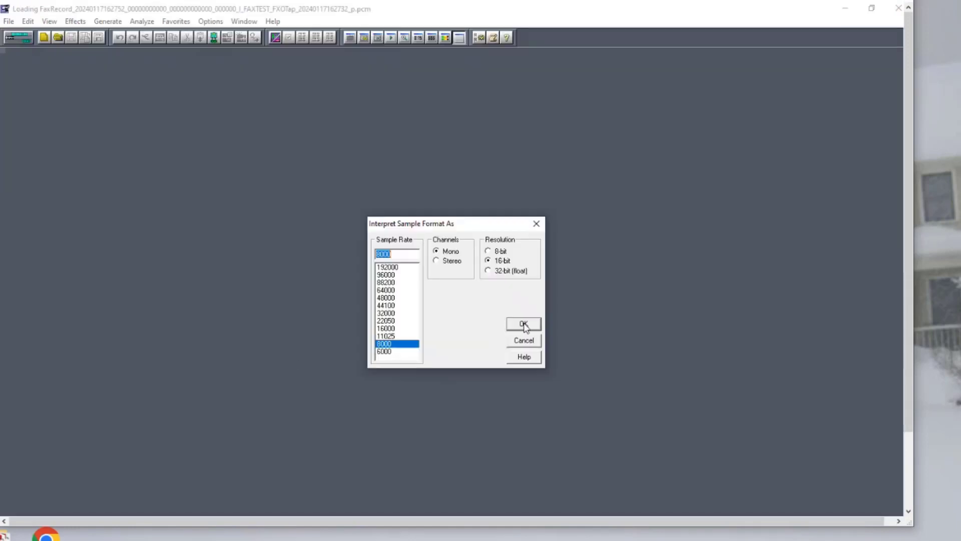
click(524, 325)
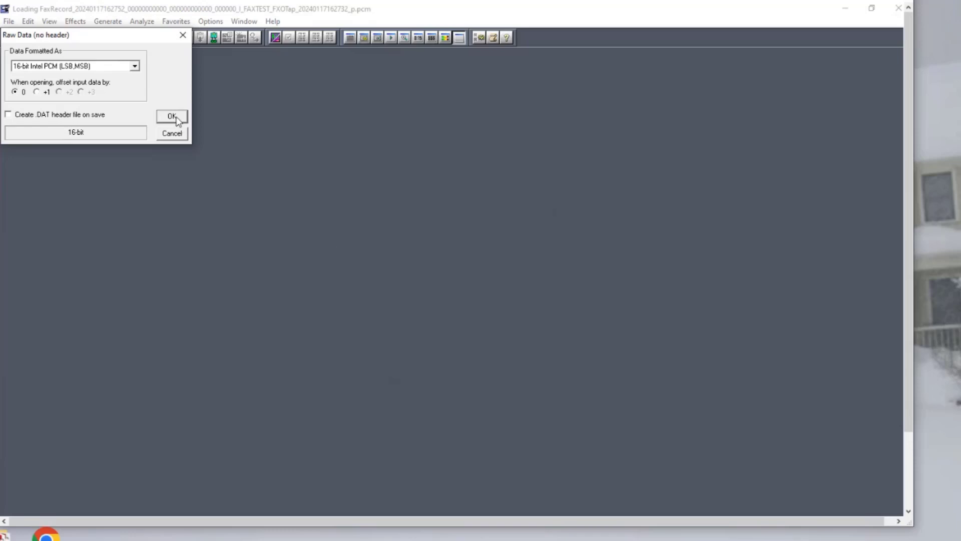
click(173, 117)
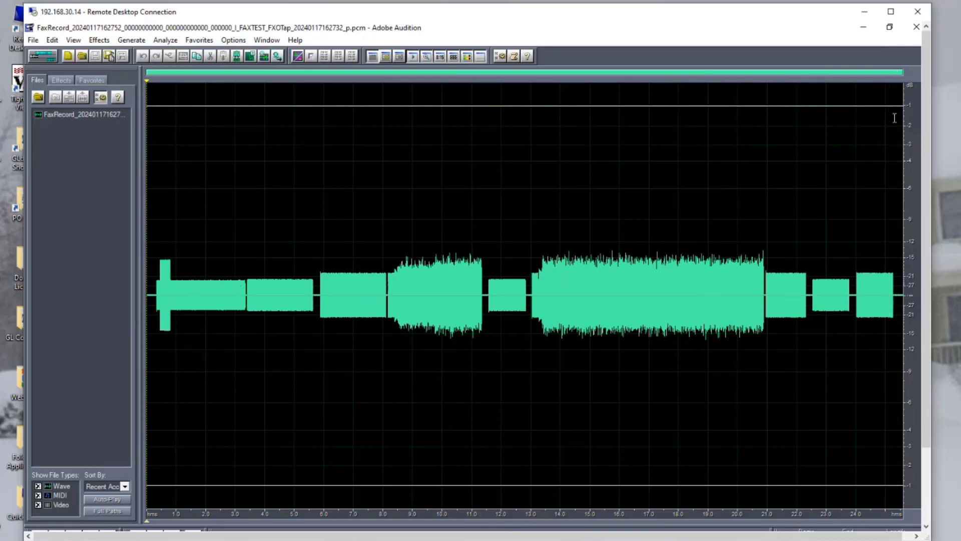
click(916, 29)
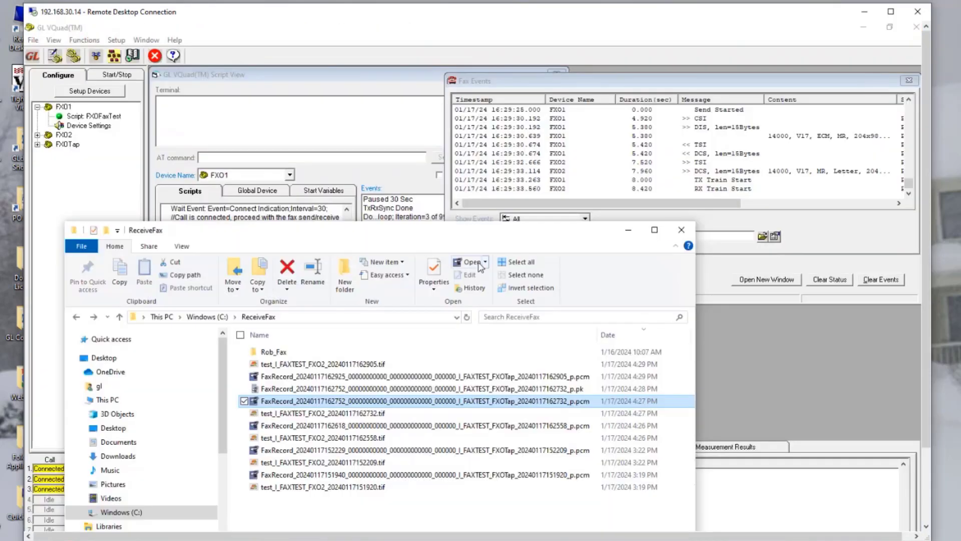
Step: Minimize the ReceiveFax folder and the 192.168.30.14 remote session, and view the robtower1 system running TestSchedule1 in TightVNC Viewer
drag(468, 234, 498, 233)
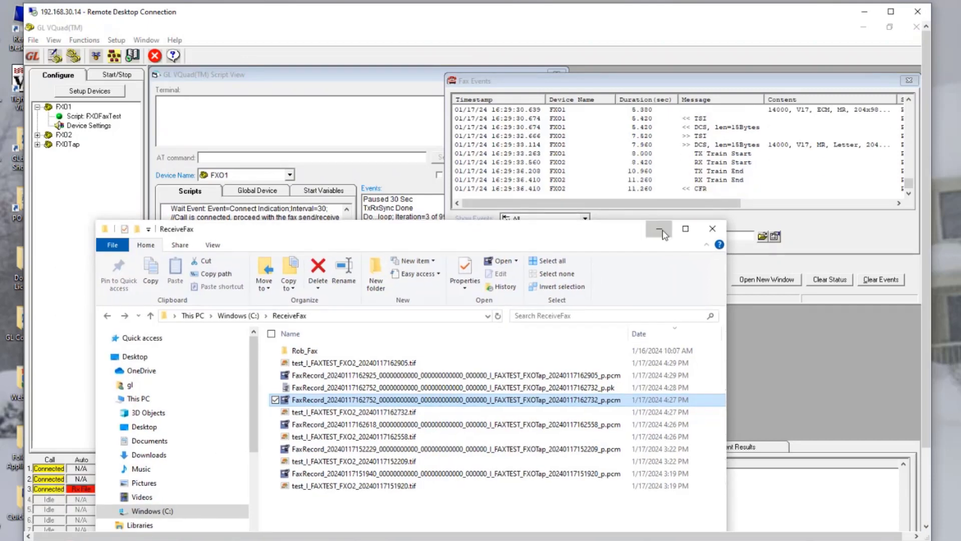
click(660, 232)
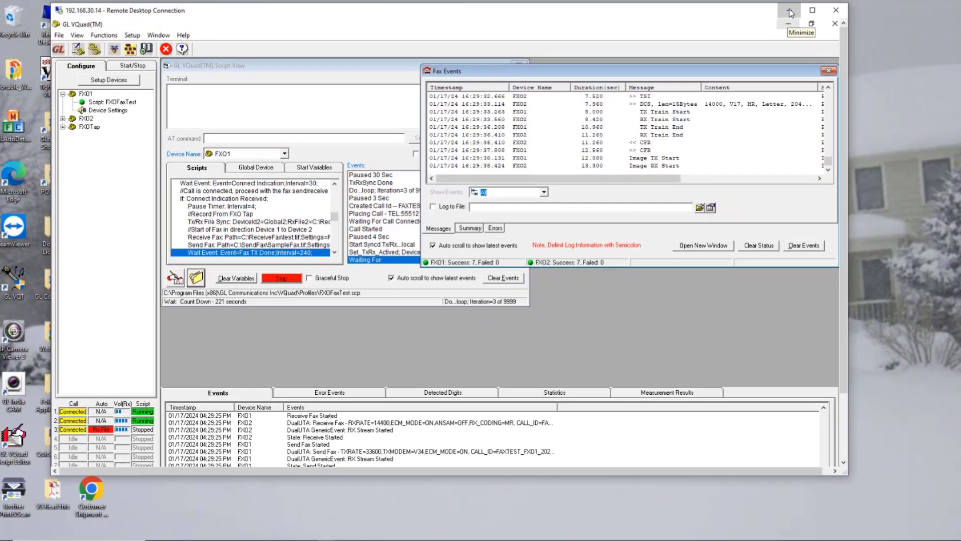
click(856, 15)
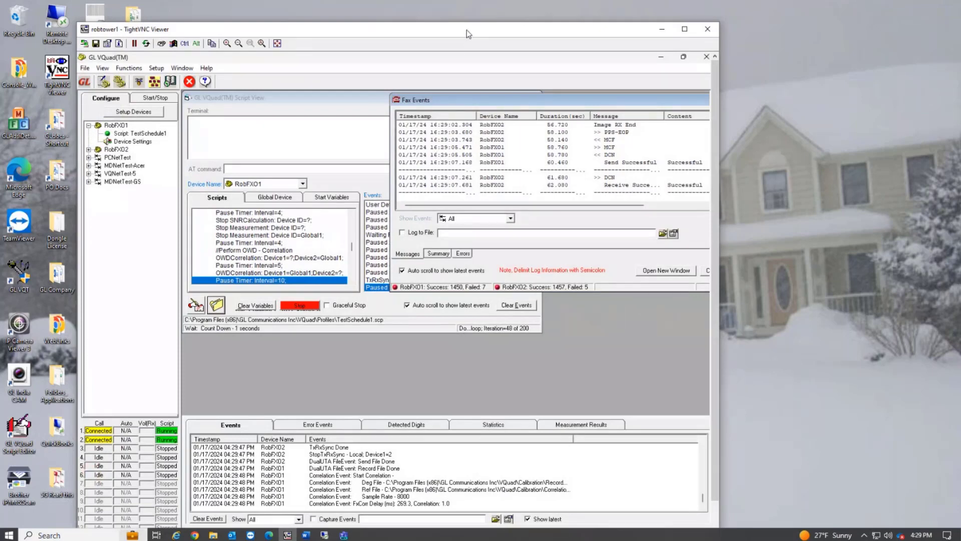
drag(469, 34, 498, 21)
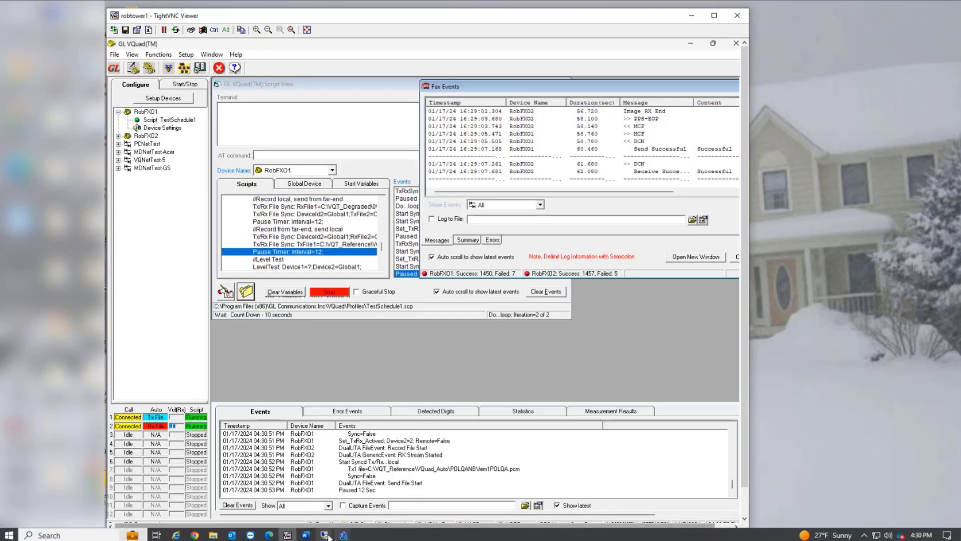
Step: Switch to the 50.76.16.182 remote session, view the POLQA results in Voice Quality Test, and reposition its window
mouse_move(327, 537)
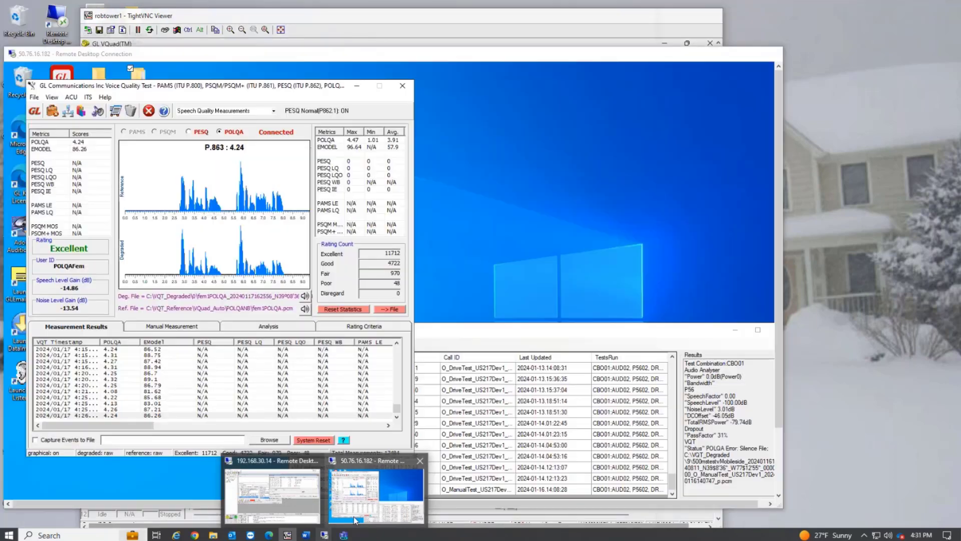
click(353, 516)
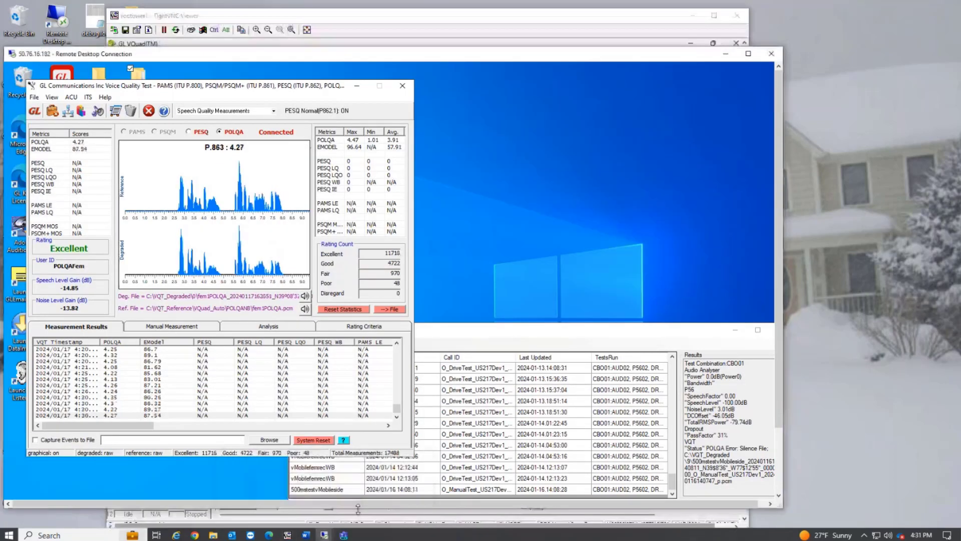
drag(359, 89, 412, 99)
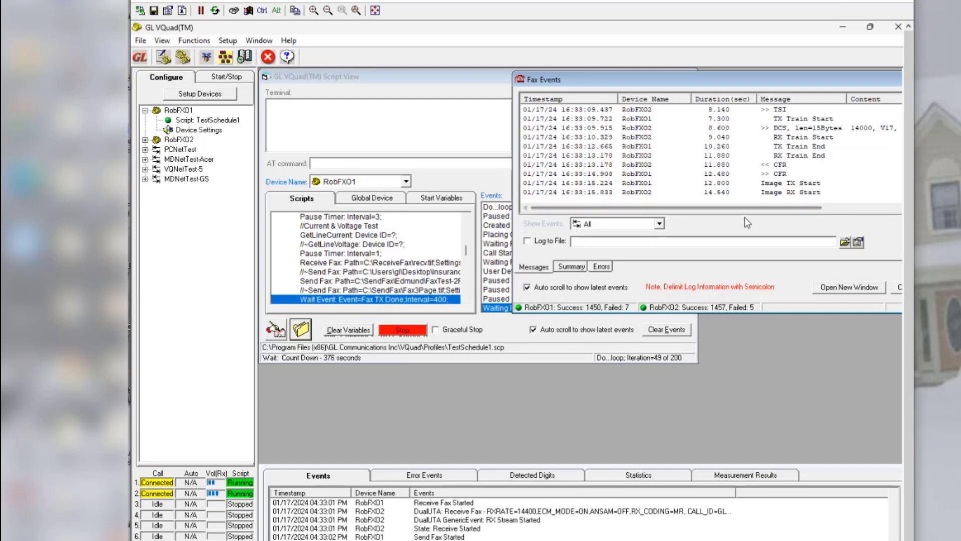
Step: Reposition Fax Events on robtower1 and review the fax call's timestamps, messages, states, modem and speed
drag(736, 210, 899, 206)
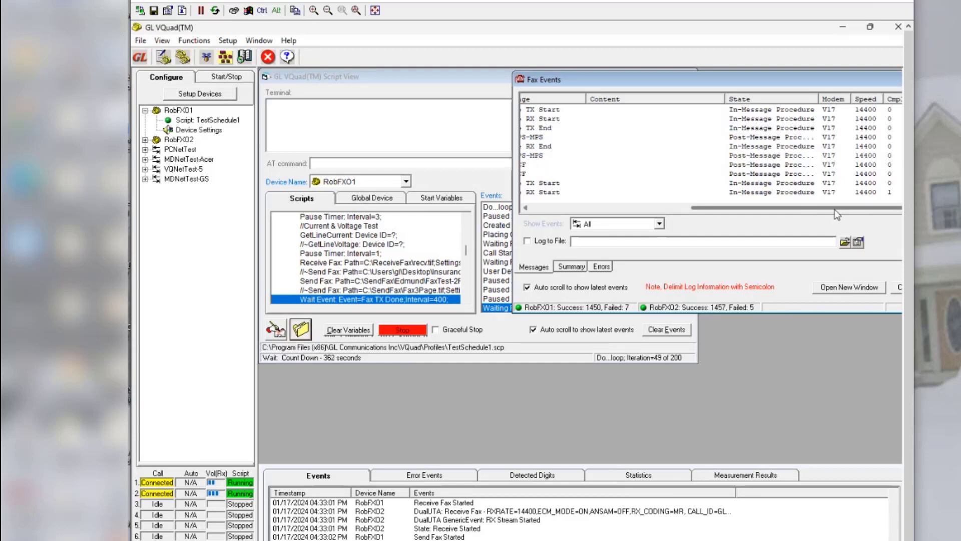
drag(834, 208, 647, 218)
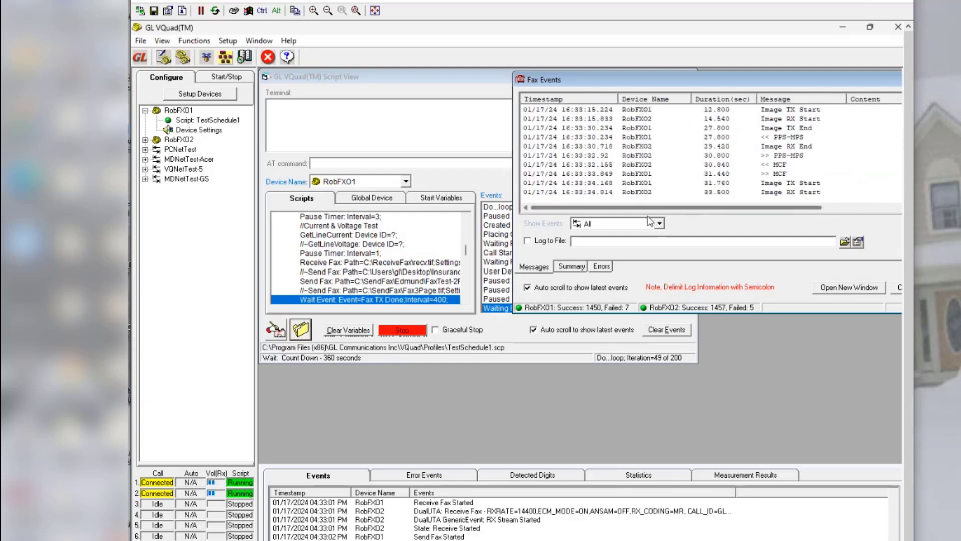
drag(699, 82, 496, 93)
drag(549, 219, 645, 228)
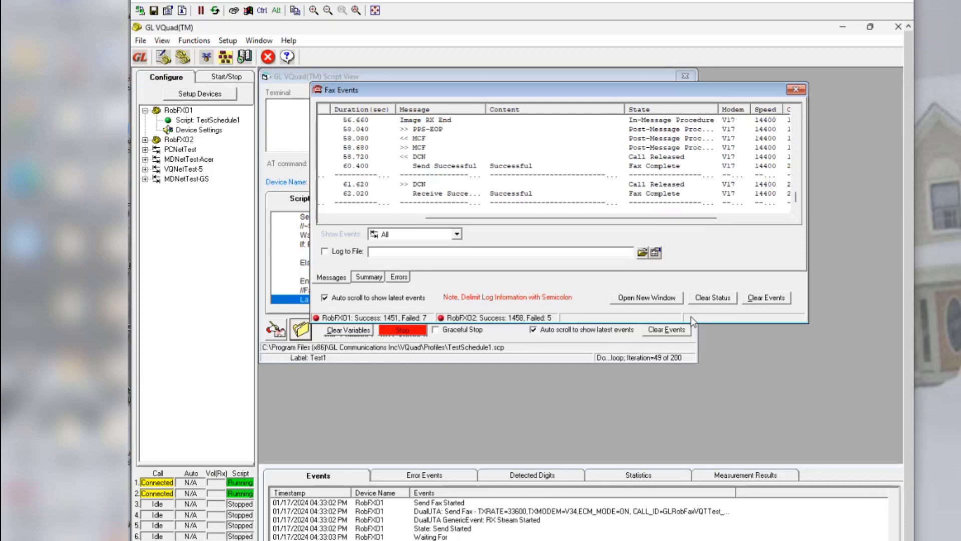
drag(696, 217, 520, 220)
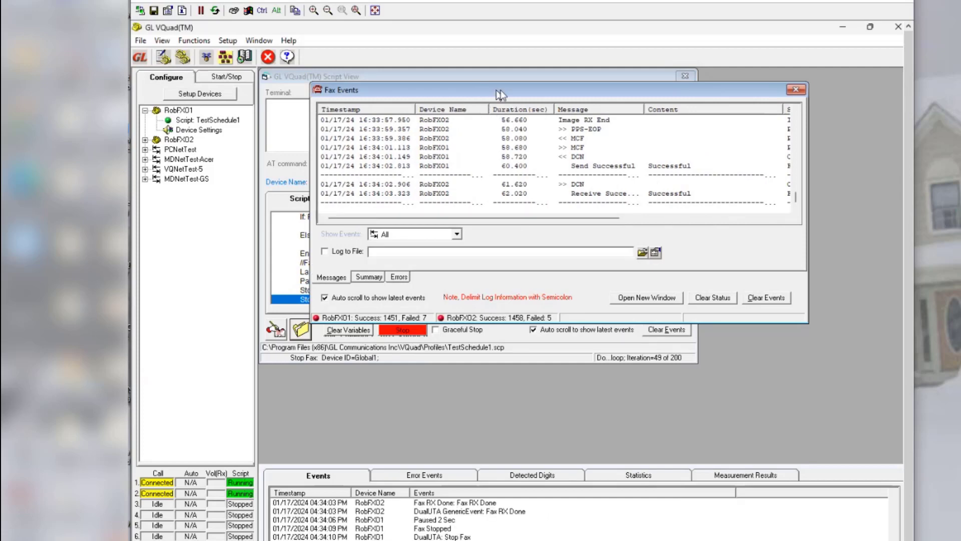
drag(498, 91, 768, 102)
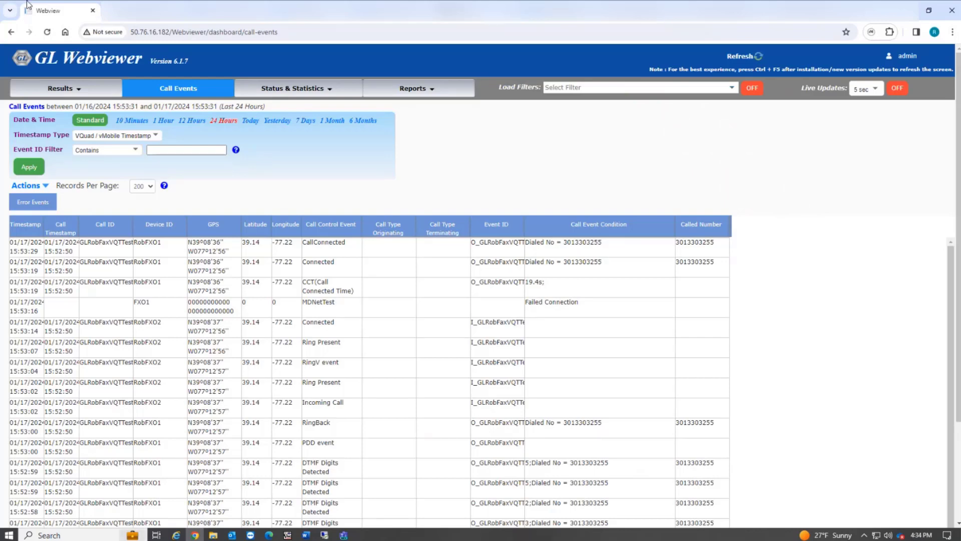
Step: Switch to GL Webviewer in Chrome and view the FAX results and VQT POLQA results
click(79, 89)
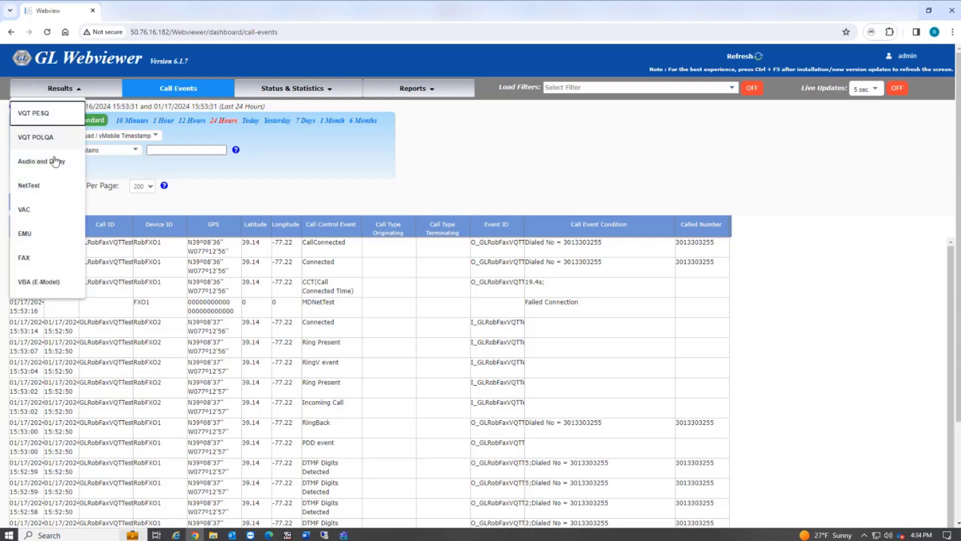
click(28, 256)
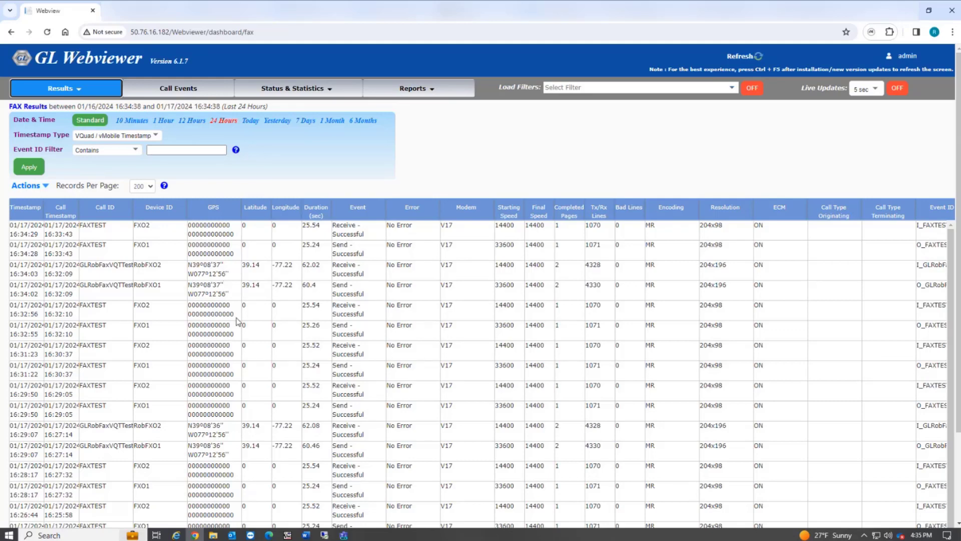
click(86, 94)
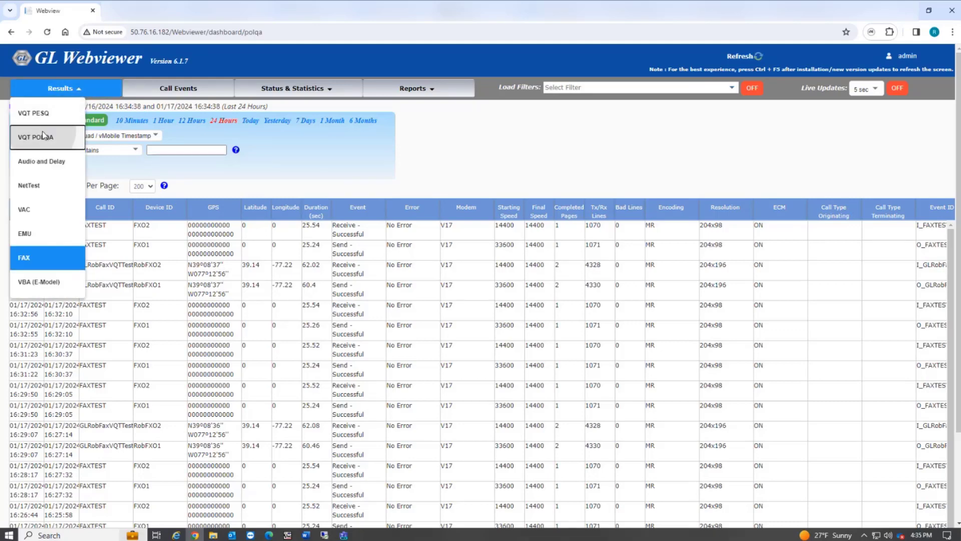
click(45, 137)
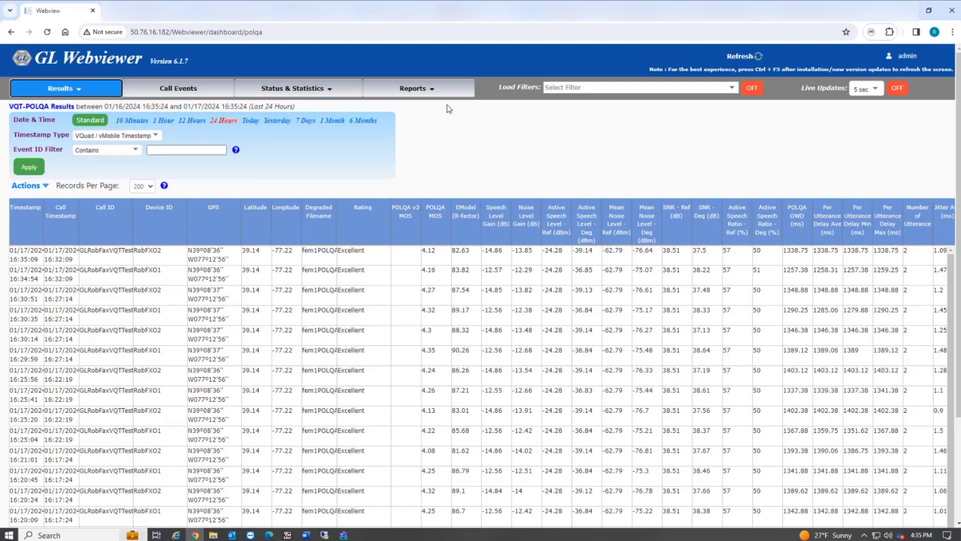
Step: Open the Webviewer custom reports and select the RobVQuadTest report
click(431, 90)
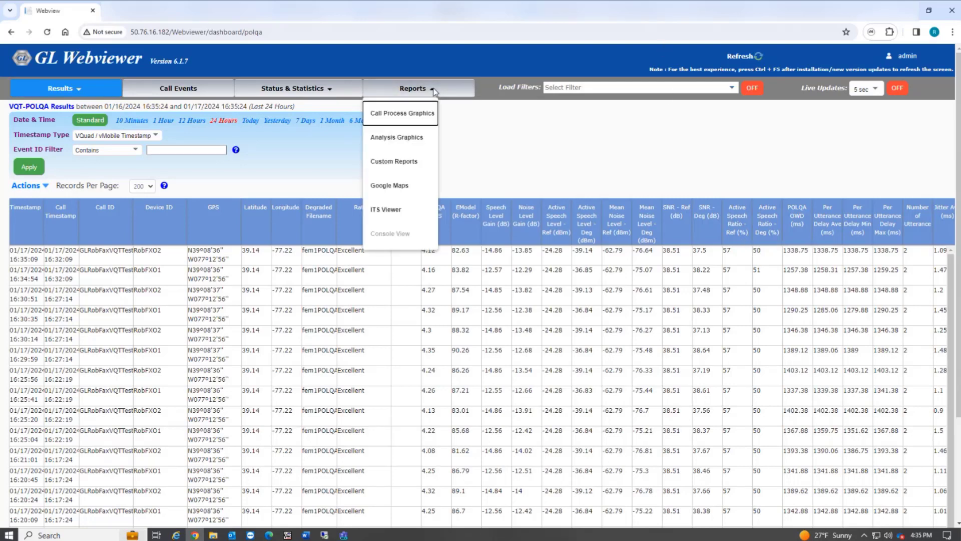
click(404, 165)
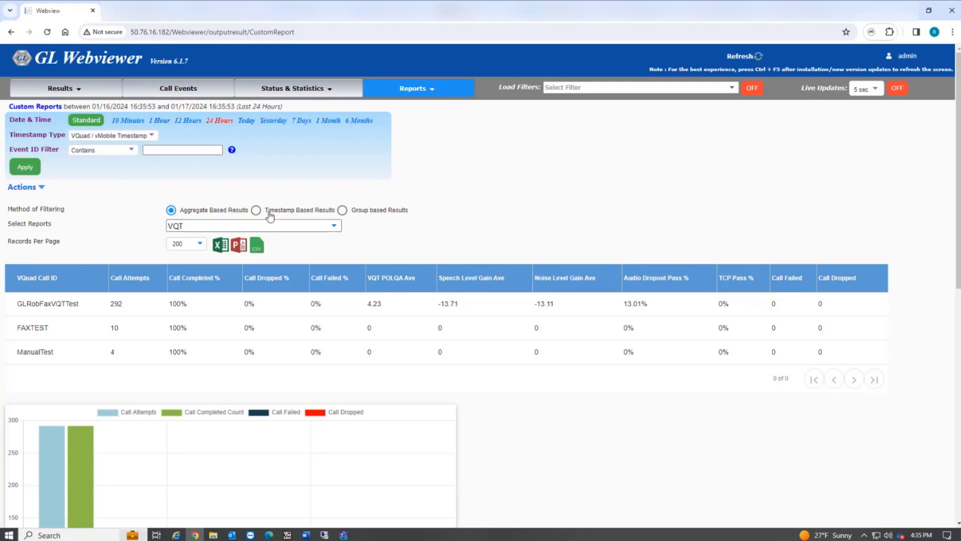
click(335, 228)
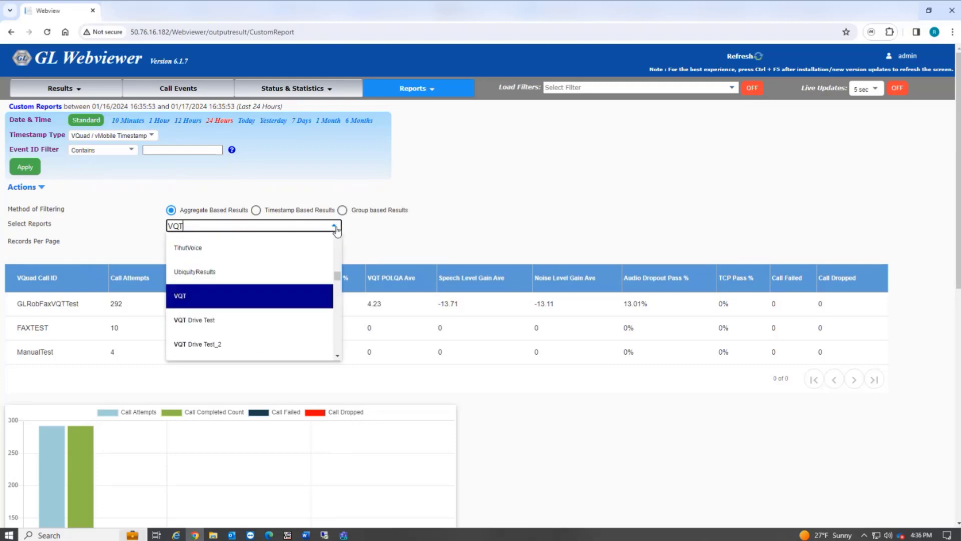
scroll(337, 277, up, 2)
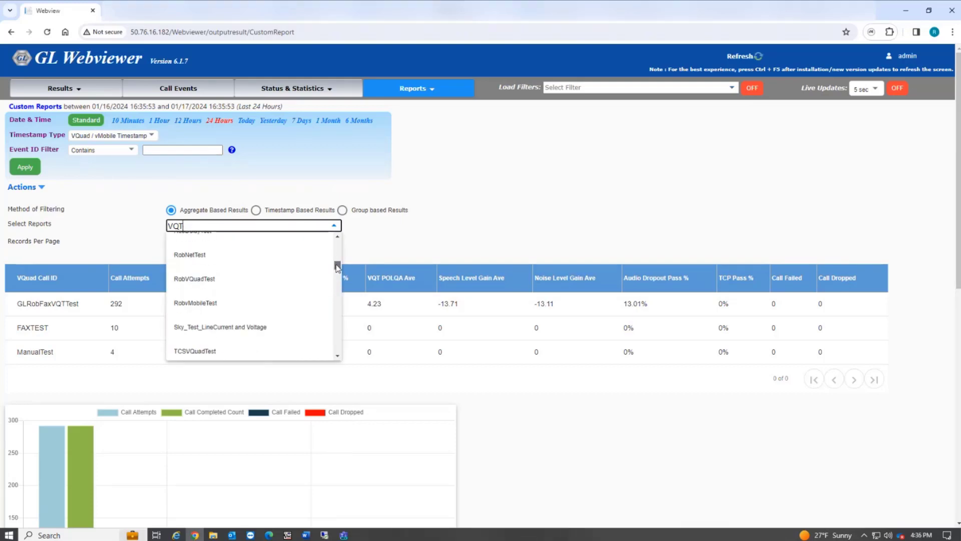
click(250, 275)
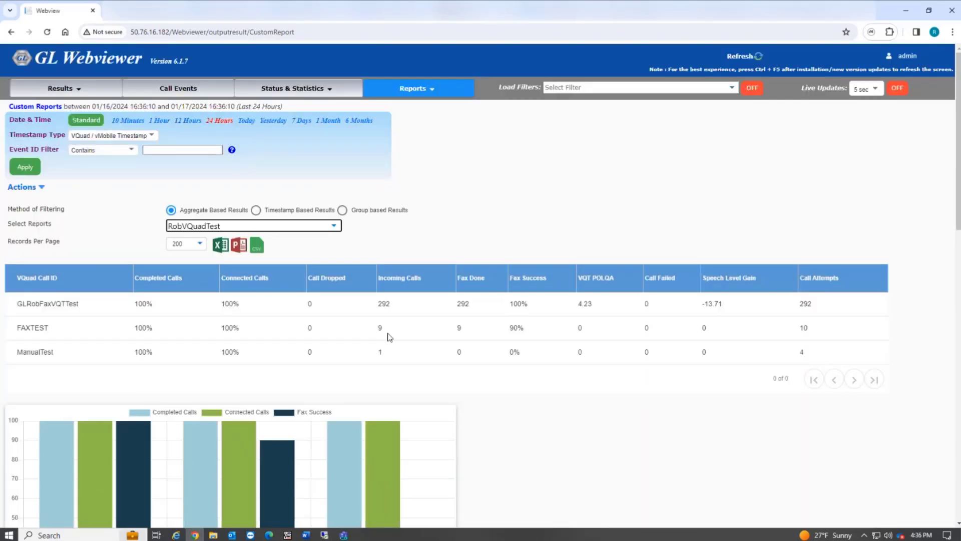
Step: Examine the RobVQuadTest report's call and fax results table, completion bar chart, and POLQA and OWD graphs
scroll(455, 378, down, 5)
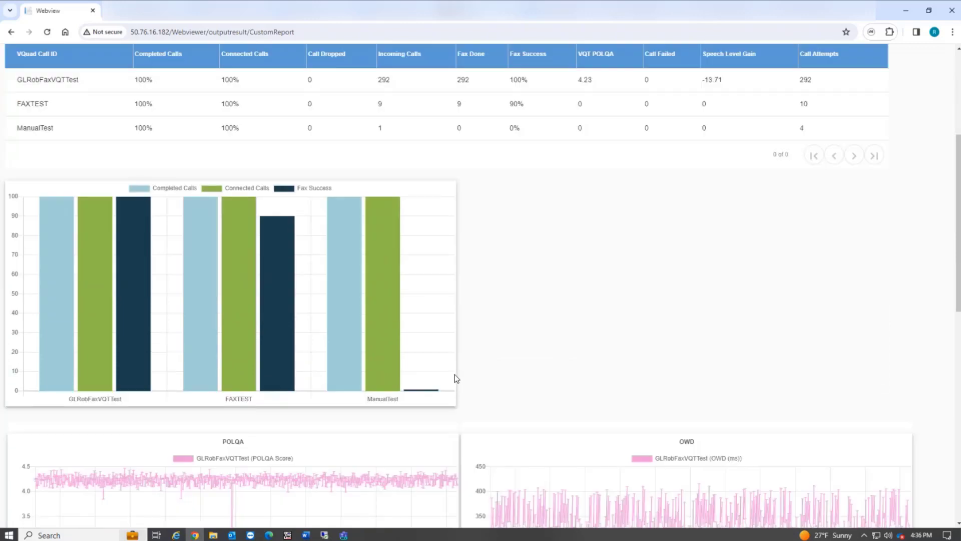
scroll(455, 377, up, 4)
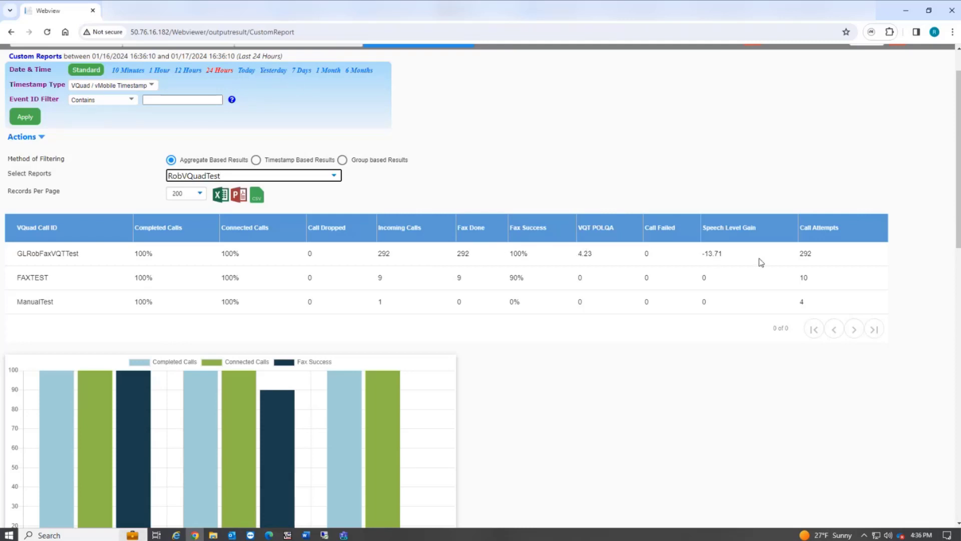
scroll(635, 380, down, 2)
mouse_move(329, 299)
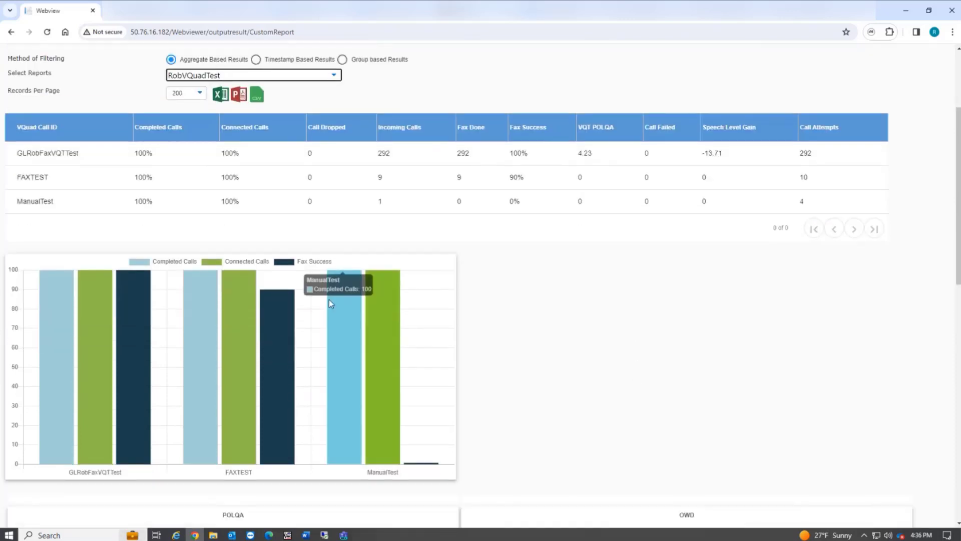
scroll(539, 325, down, 2)
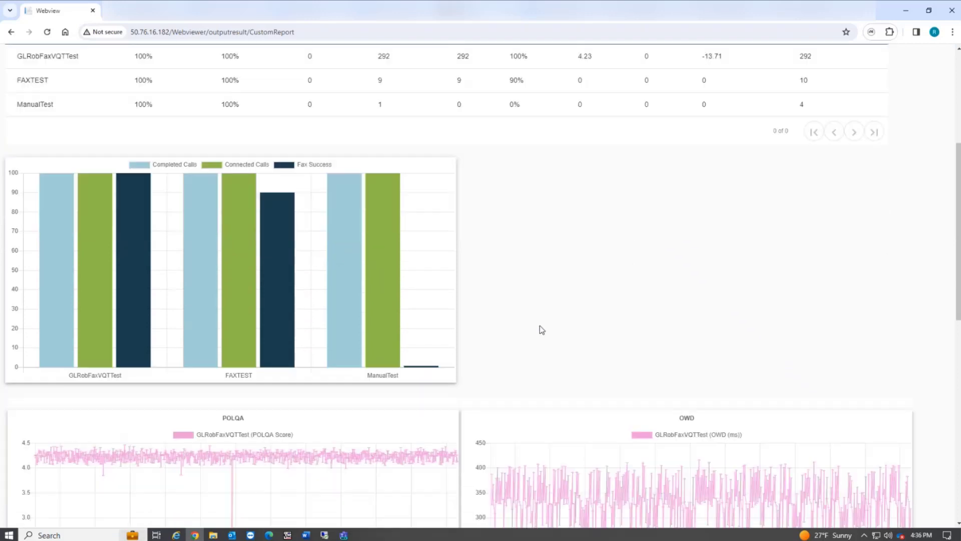
scroll(540, 325, down, 1)
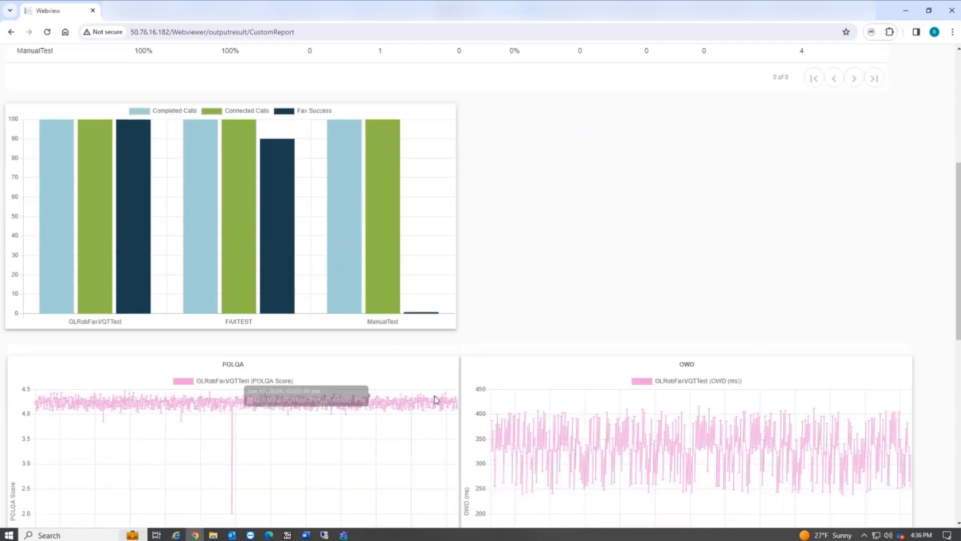
scroll(564, 283, down, 1)
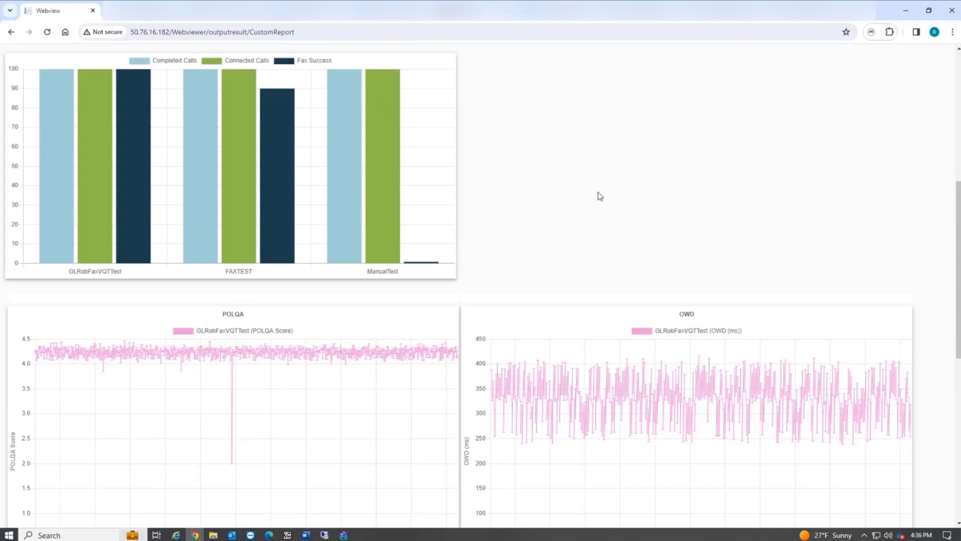
scroll(596, 203, up, 6)
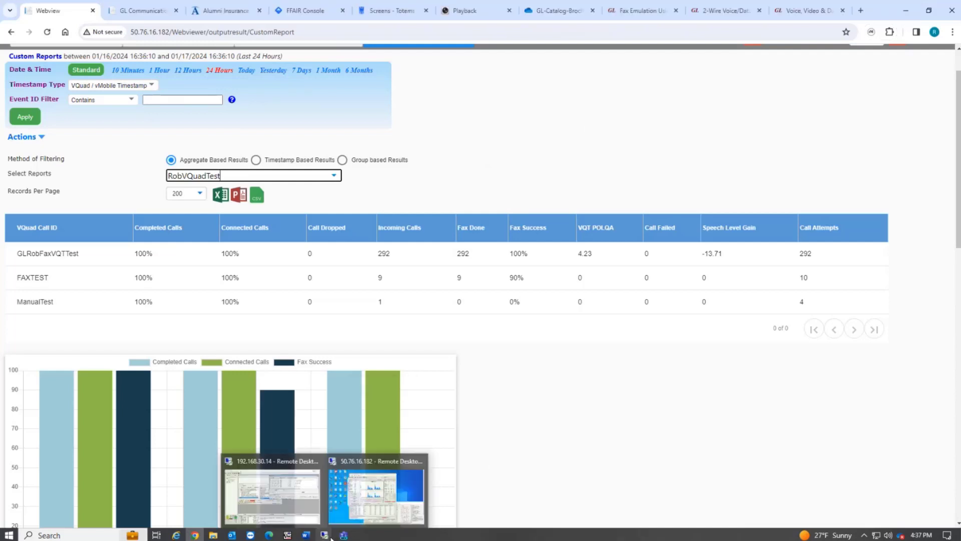
Step: Switch to robtower1 in TightVNC Viewer, inspect the CustomReport settings in TestSchedule1's Script Editor, close the editor, and reposition the viewer
click(286, 534)
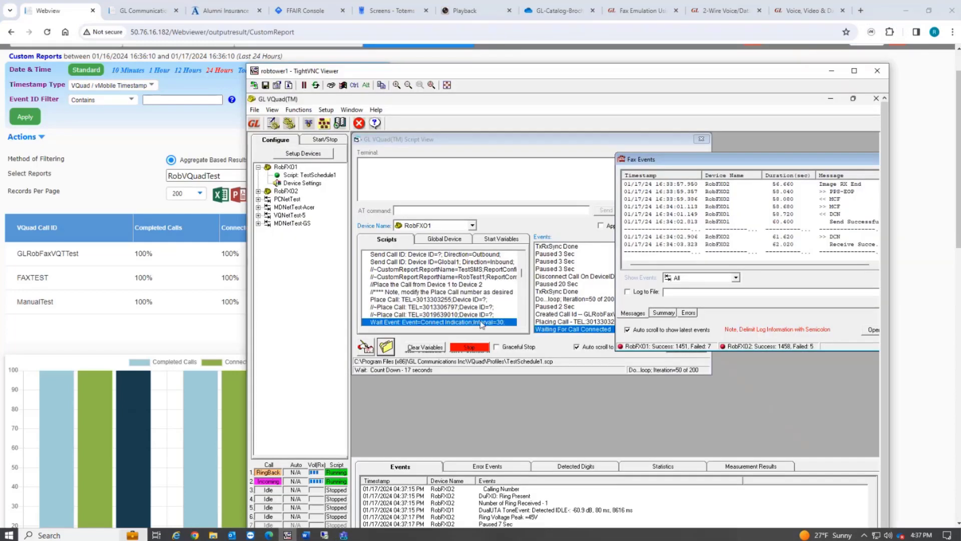
double_click(437, 292)
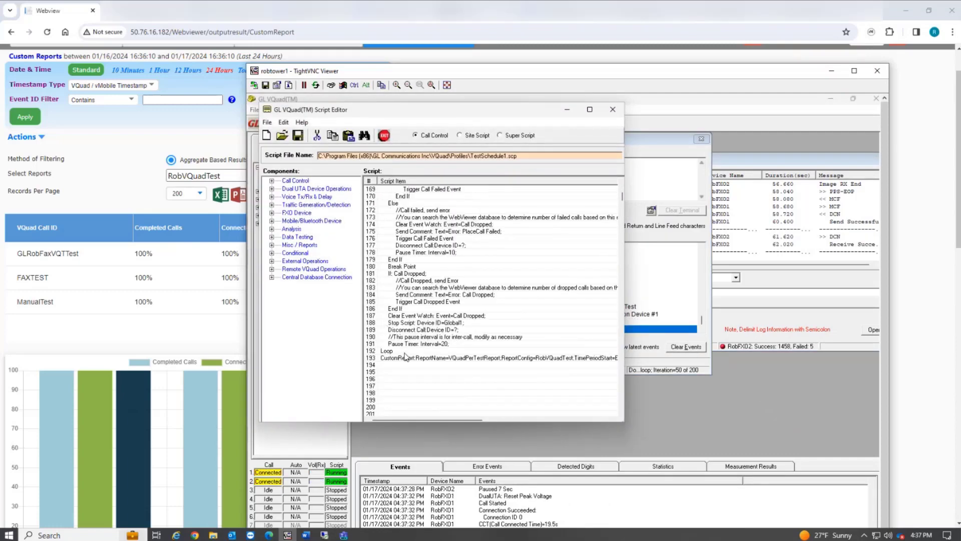
click(403, 357)
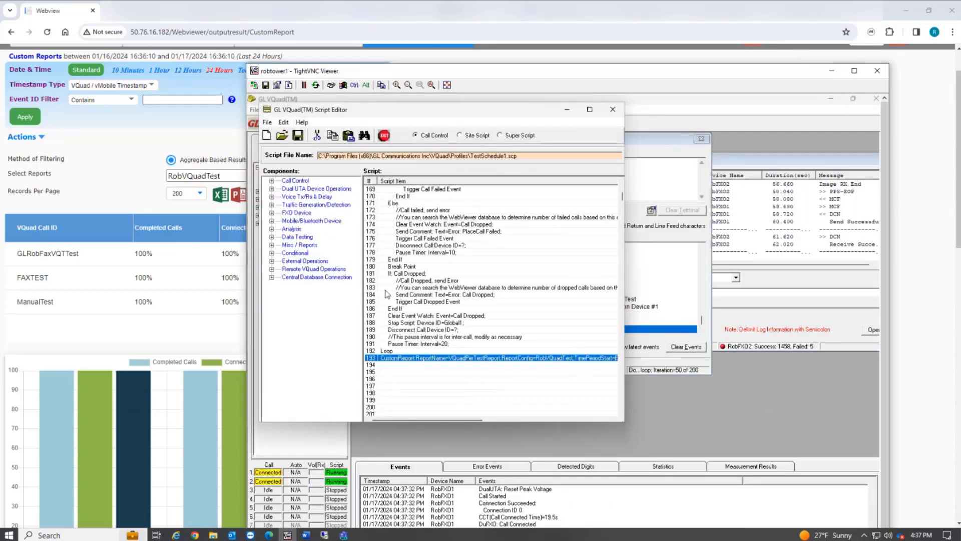
double_click(418, 358)
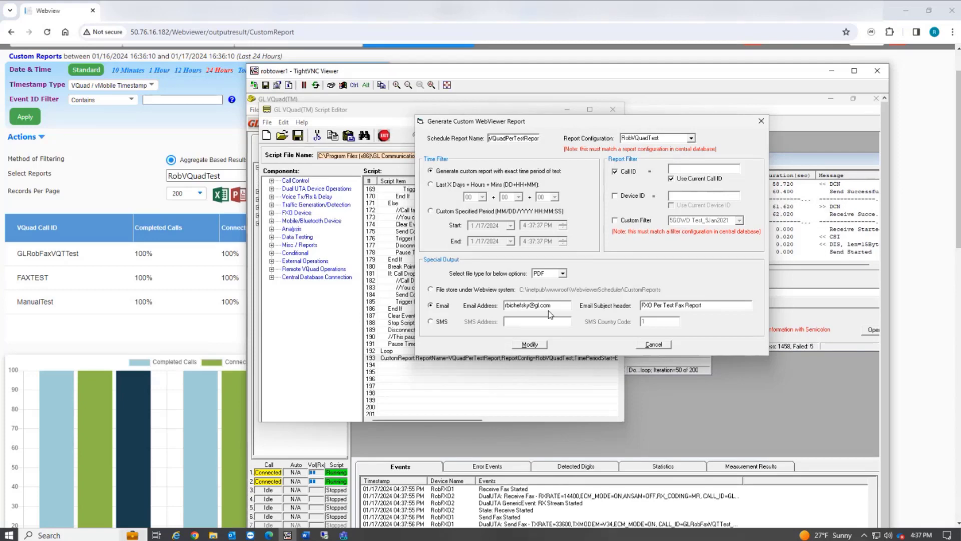
click(759, 122)
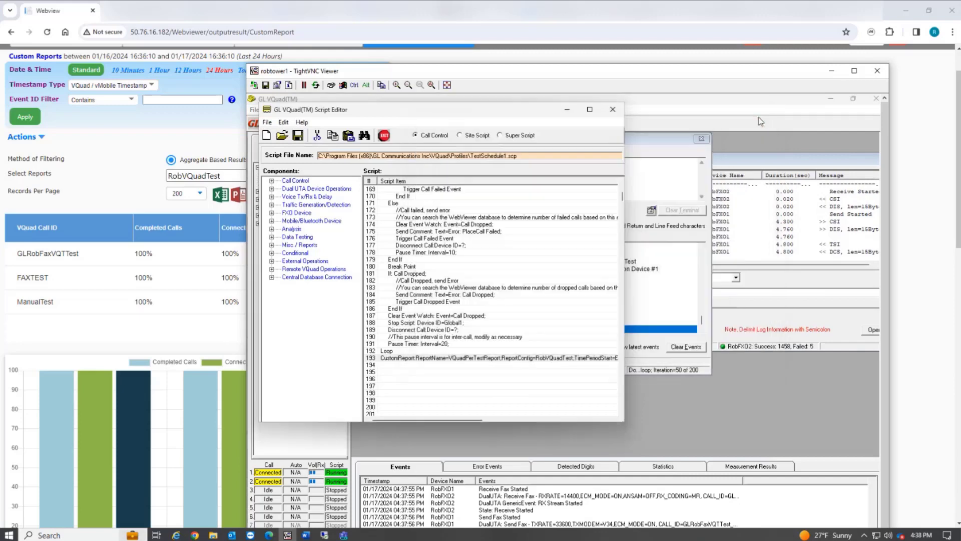
click(620, 112)
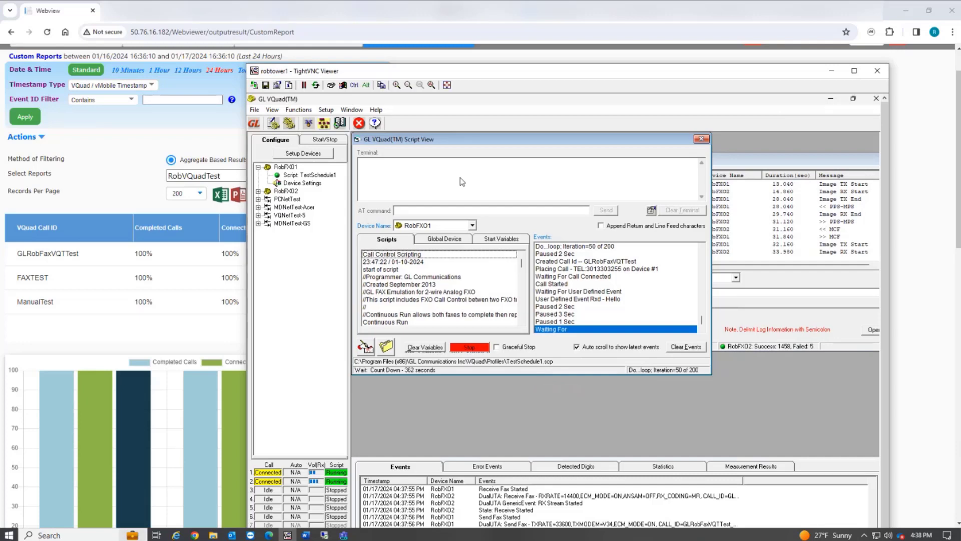
drag(484, 70, 348, 37)
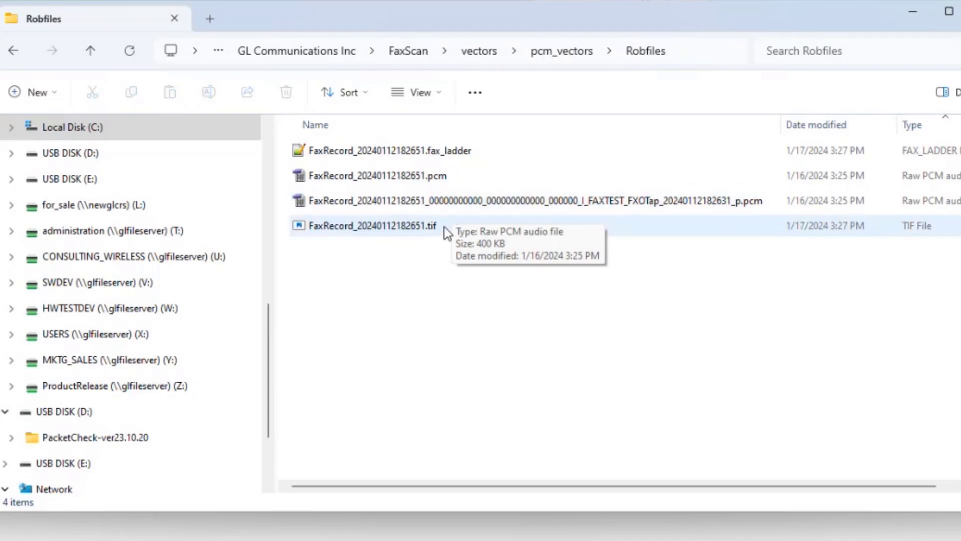
Step: Bring up RobFiles.bat in Notepad, and open FaxRecord_20240112182651.fax_ladder from the Robfiles folder in Notepad++ to examine its events
click(473, 540)
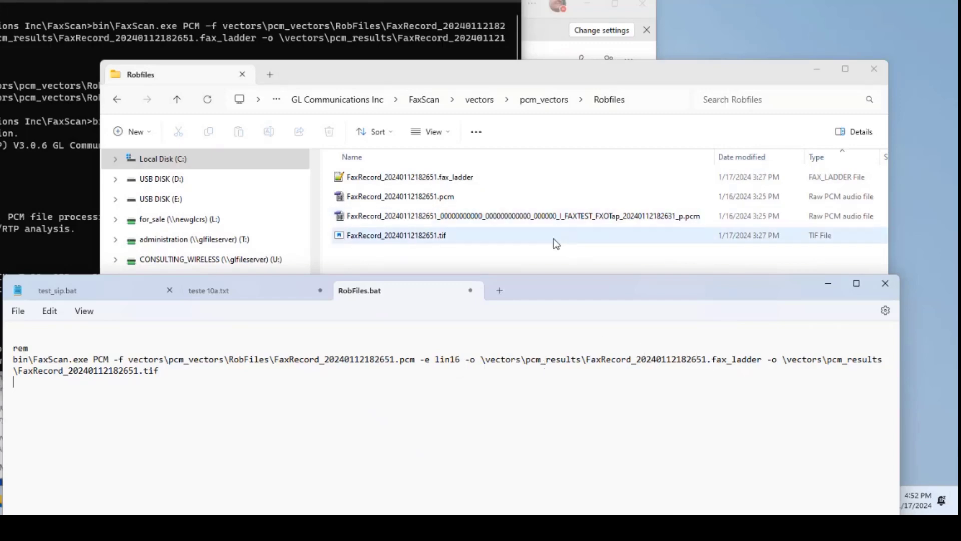
click(390, 177)
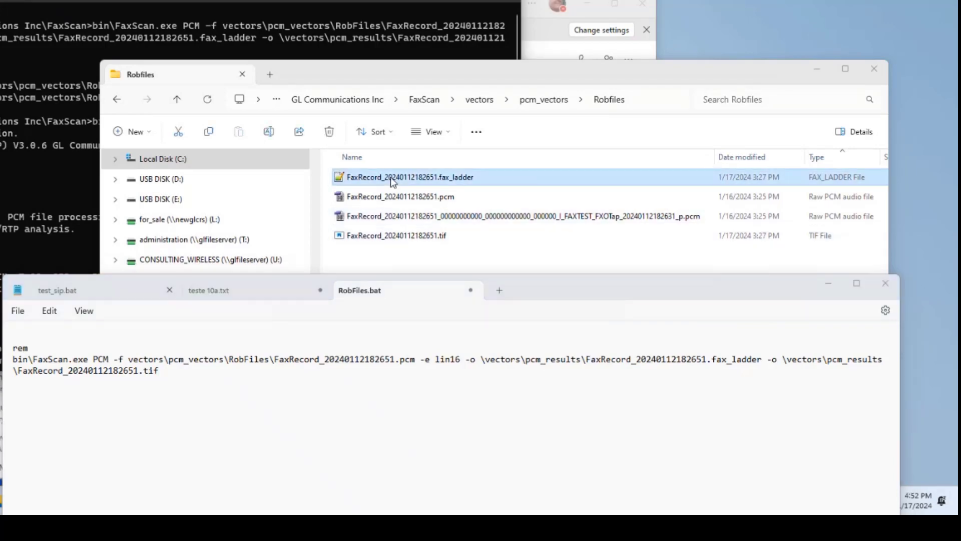
double_click(390, 176)
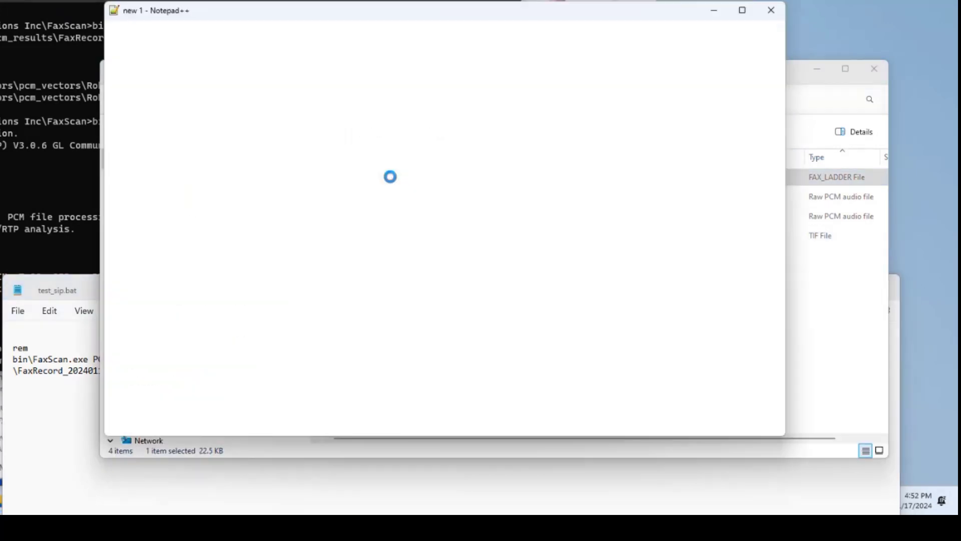
scroll(345, 221, up, 15)
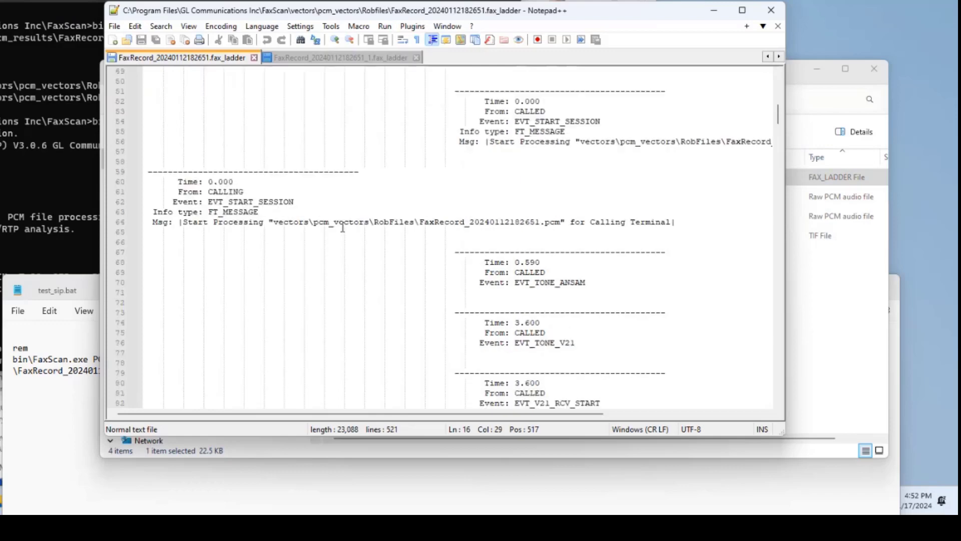
Step: Examine the T30 Analysis frame counts, highlighting DCS Frames and DCN Frames, review the ladder's call events, and close Notepad++
scroll(343, 228, up, 8)
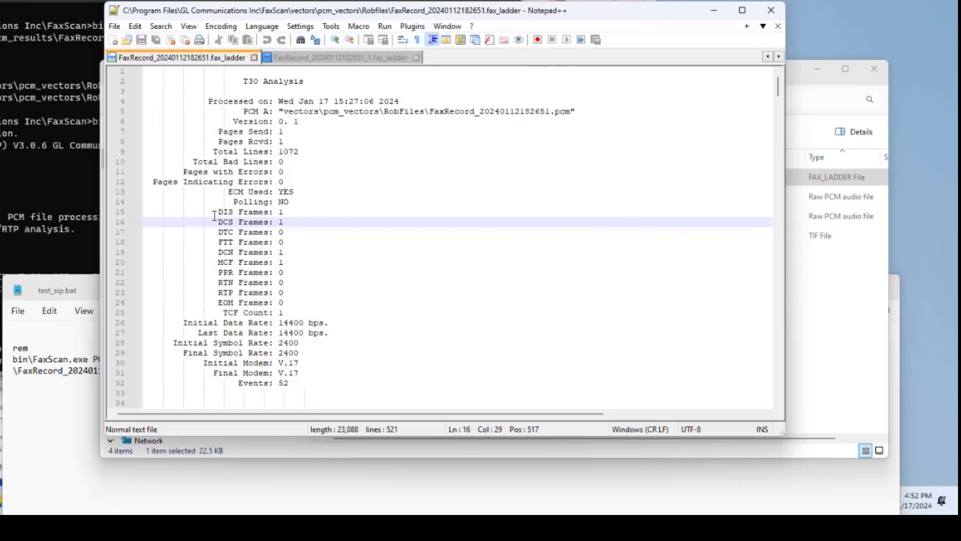
drag(213, 221, 258, 222)
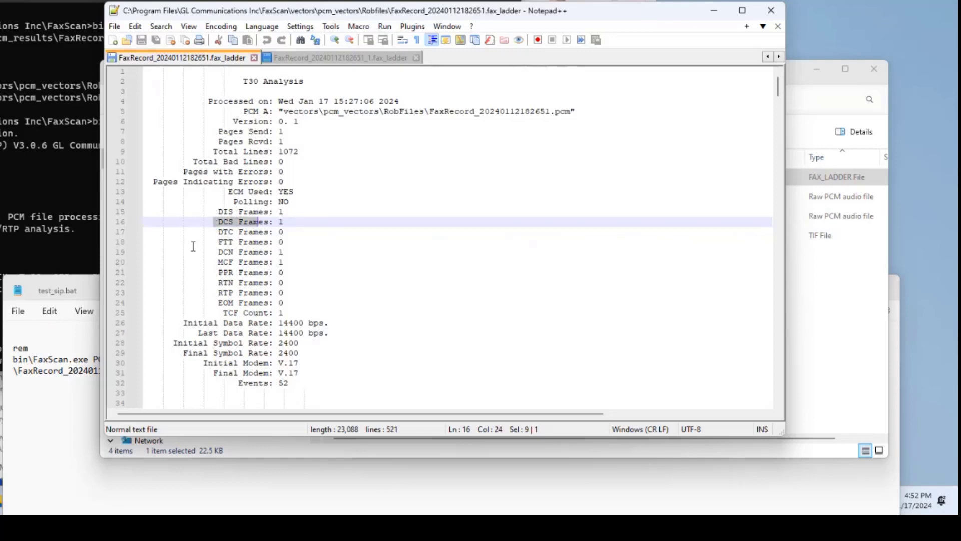
drag(213, 252, 243, 252)
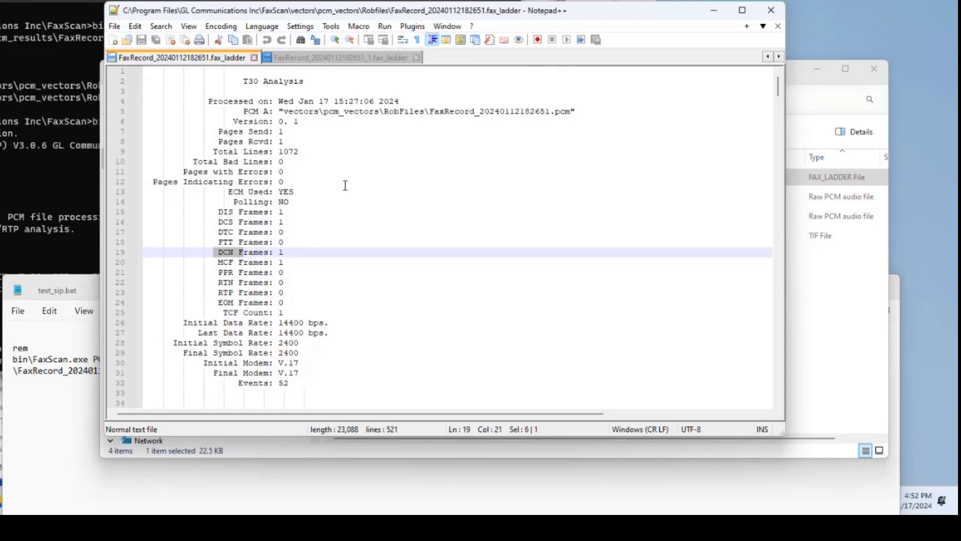
scroll(345, 185, down, 11)
scroll(345, 188, down, 14)
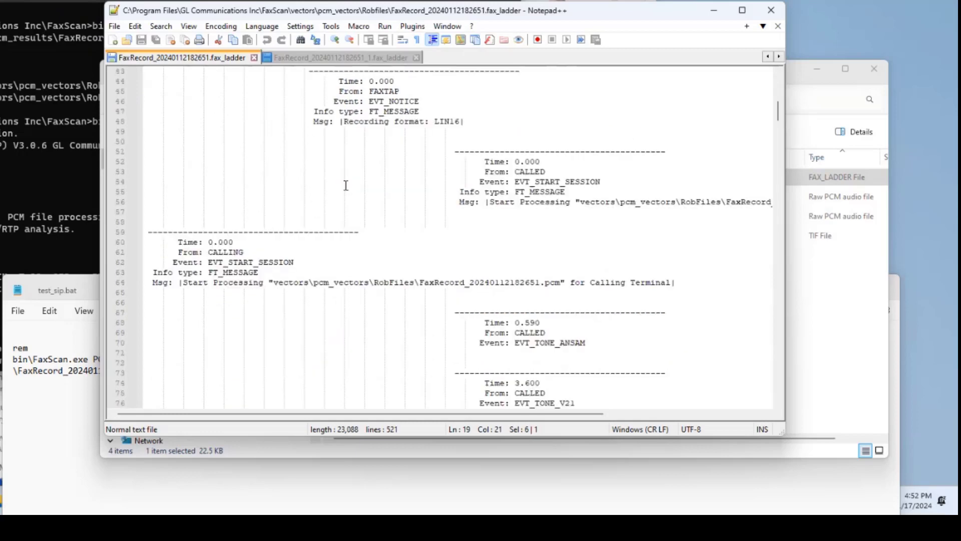
scroll(345, 189, down, 4)
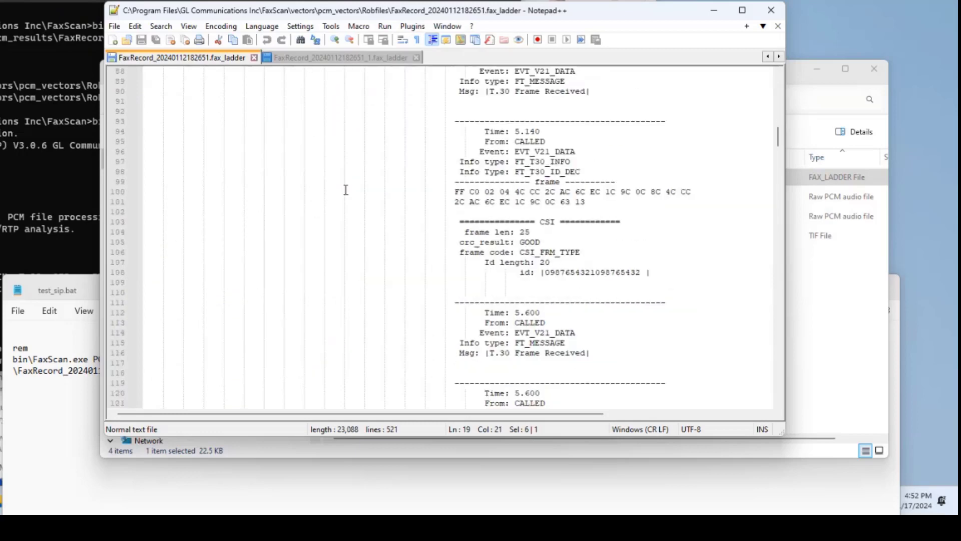
scroll(346, 193, down, 17)
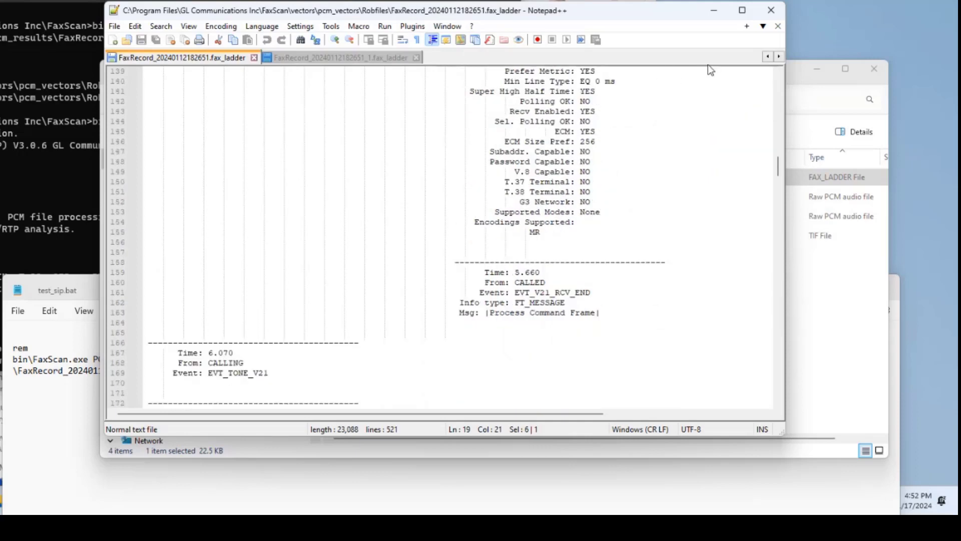
click(771, 12)
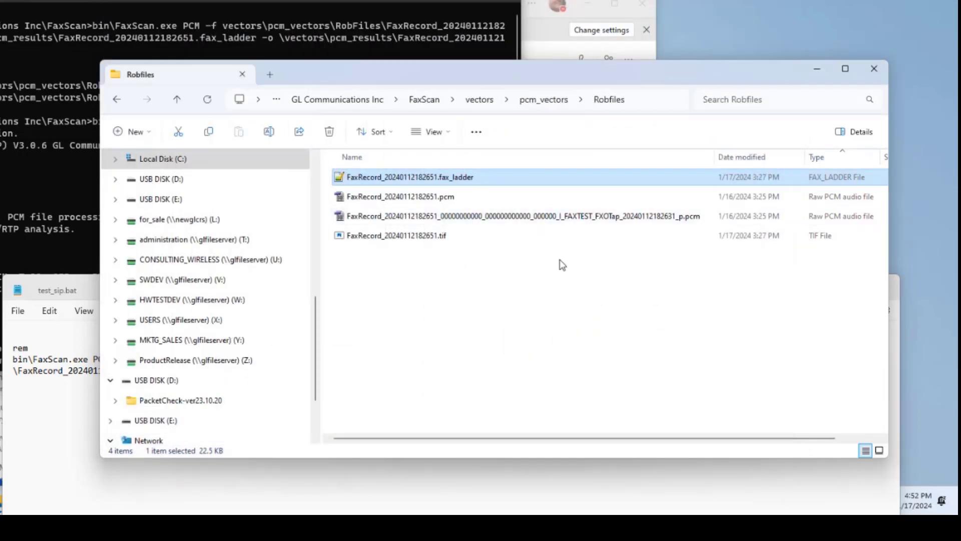
Step: Open FaxRecord_20240112182651.tif from the Robfiles folder to view the received fax page, and close the image viewer
click(423, 238)
double_click(424, 239)
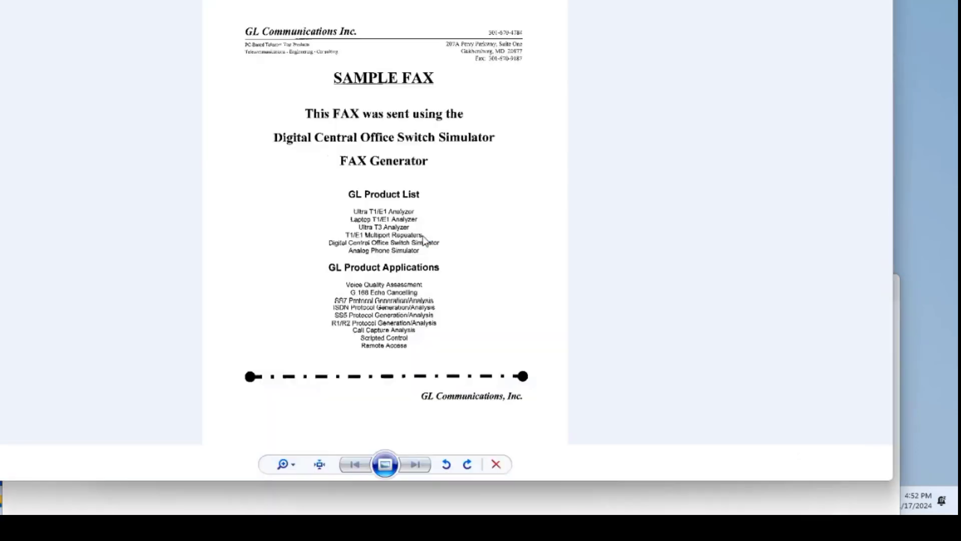
key(alt+F4)
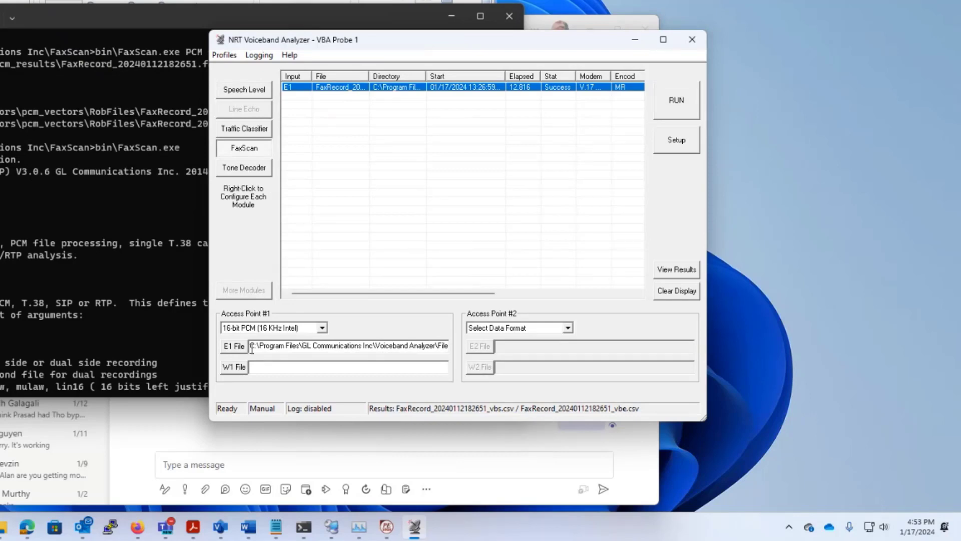
Step: In NRT Voiceband Analyzer, check Access Point #1's data format choices and inspect all FaxScan result columns for the E1 record
click(273, 330)
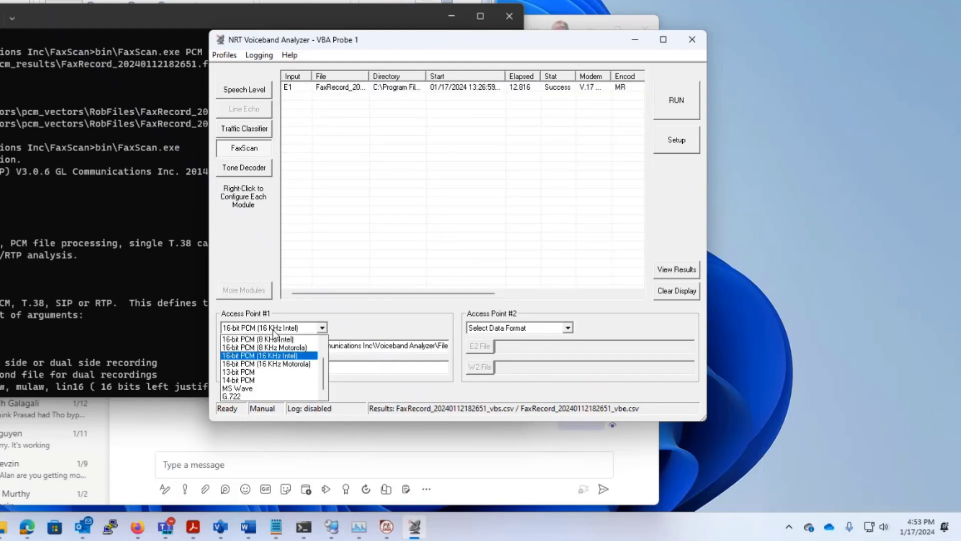
click(275, 334)
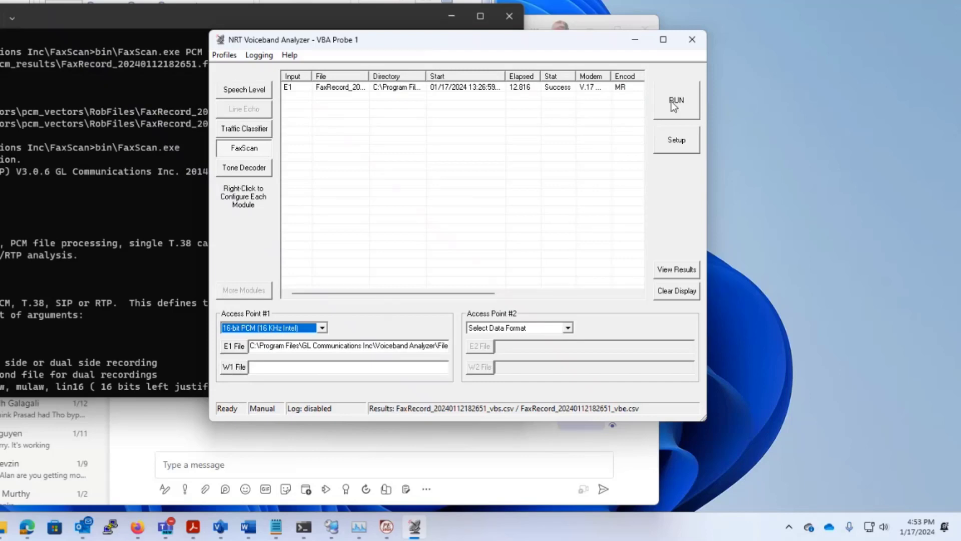
click(368, 86)
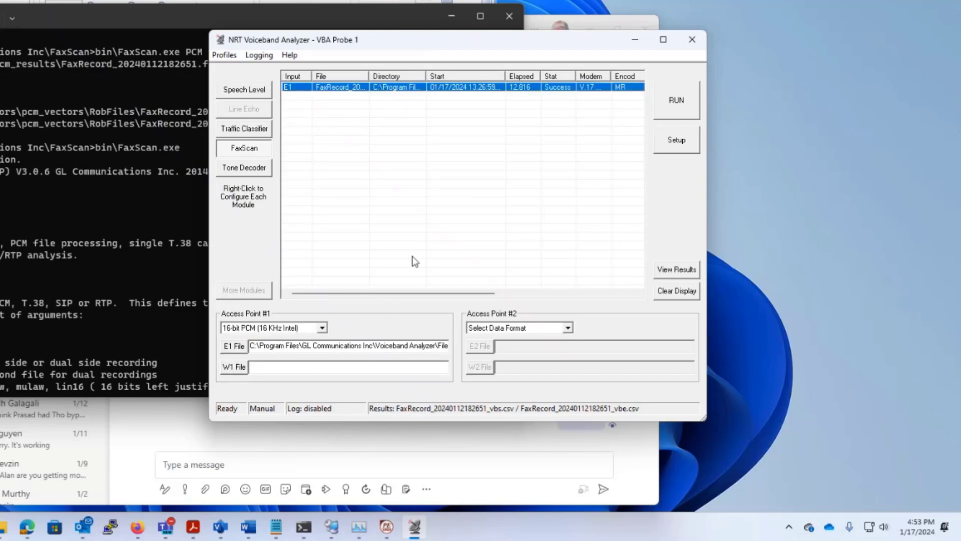
drag(400, 295, 516, 299)
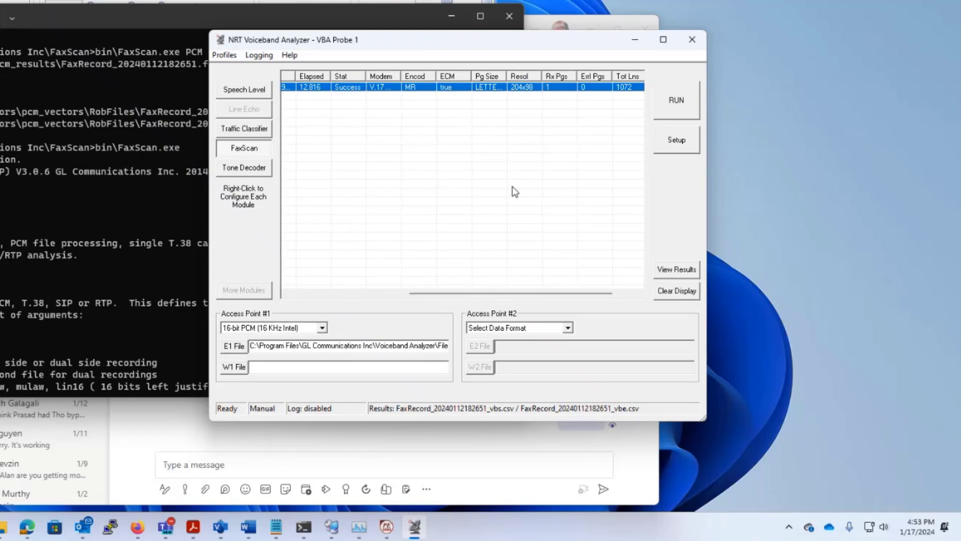
drag(516, 291, 578, 293)
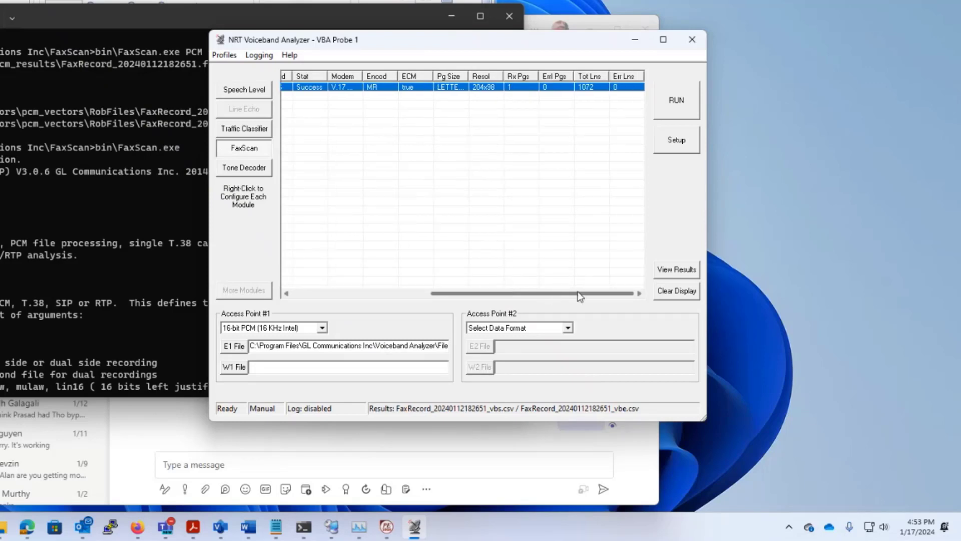
click(388, 292)
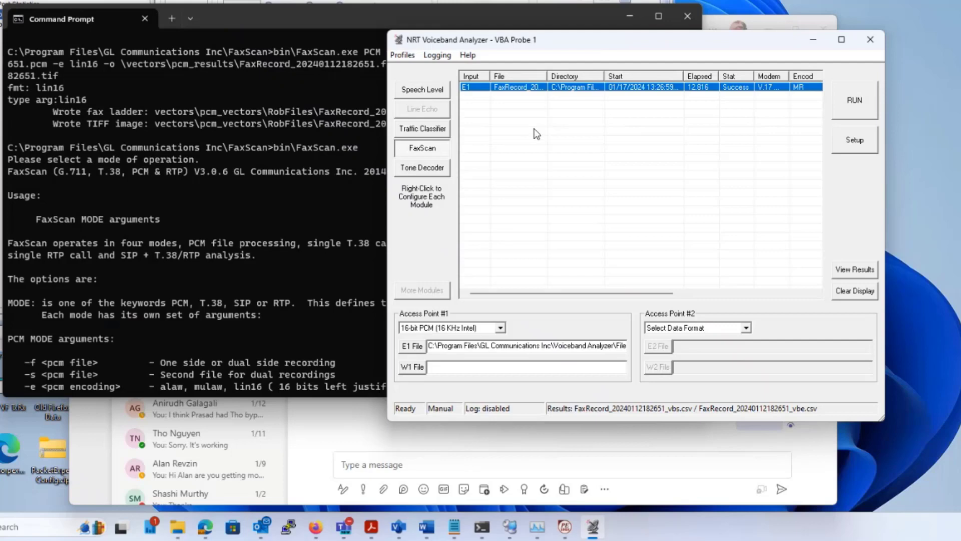
Step: Switch to Command Prompt and examine the FaxScan usage text covering the PCM, T.38, SIP and RTP mode arguments
click(244, 203)
scroll(246, 205, down, 4)
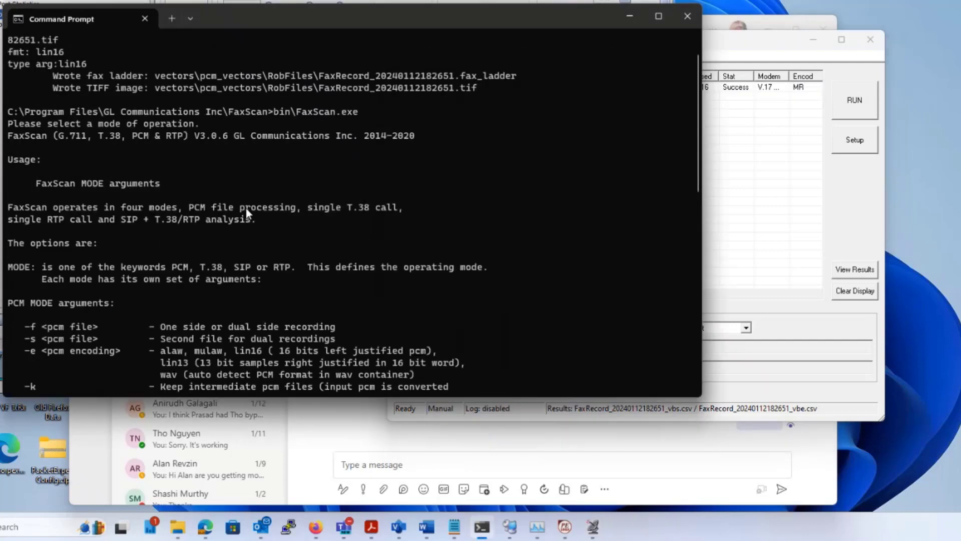
scroll(245, 207, down, 4)
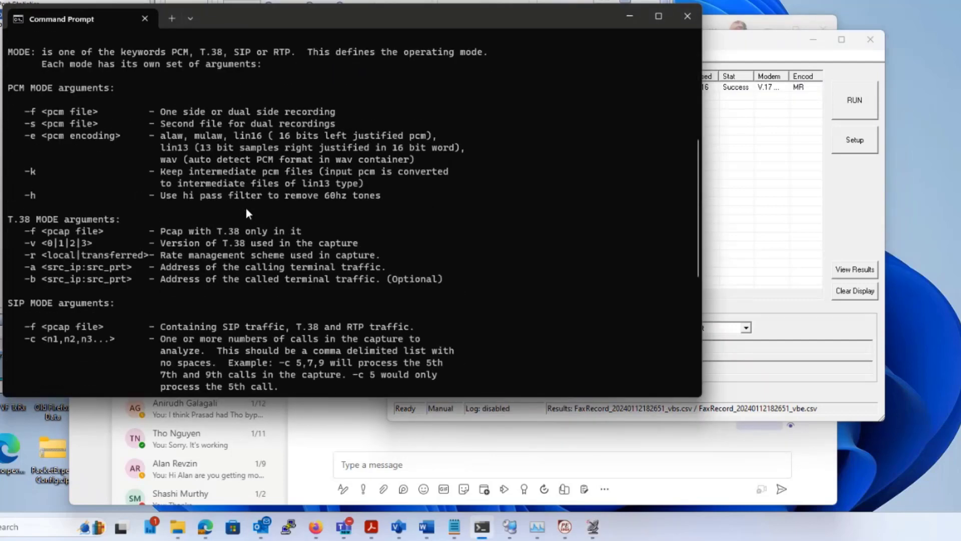
scroll(246, 207, down, 3)
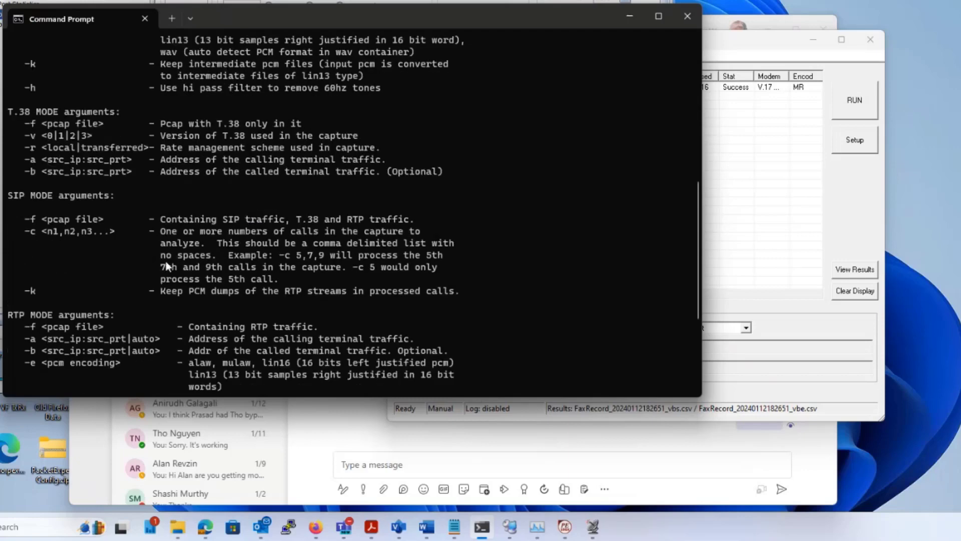
scroll(42, 249, down, 1)
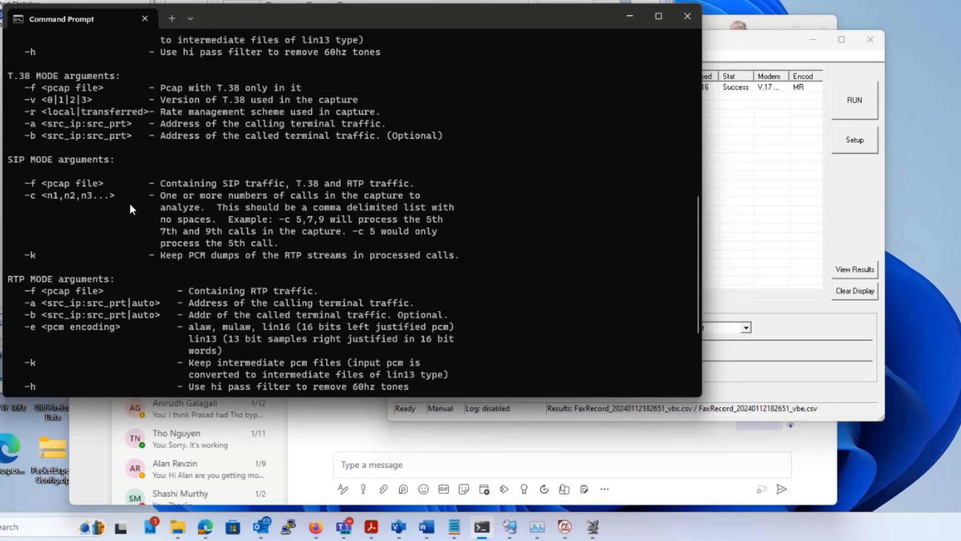
scroll(130, 205, down, 3)
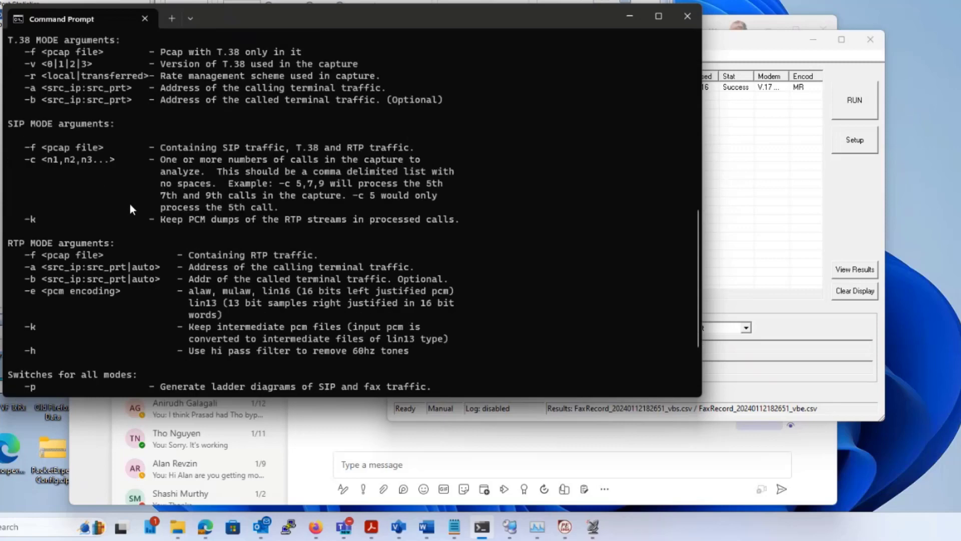